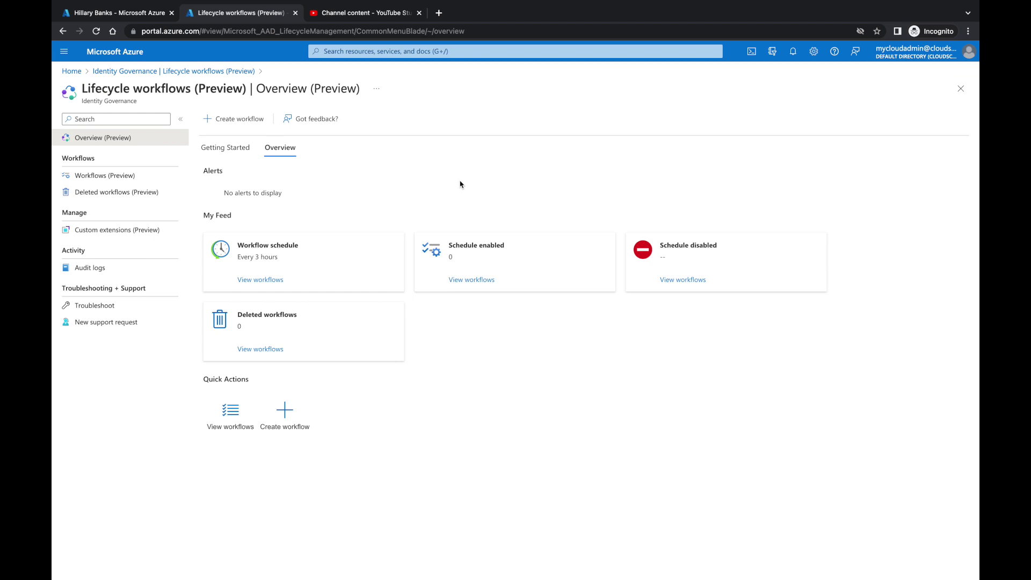
- Check the deleted lifecycle workflows, return to the workflows list, and start creating the first workflow
left_click(102, 179)
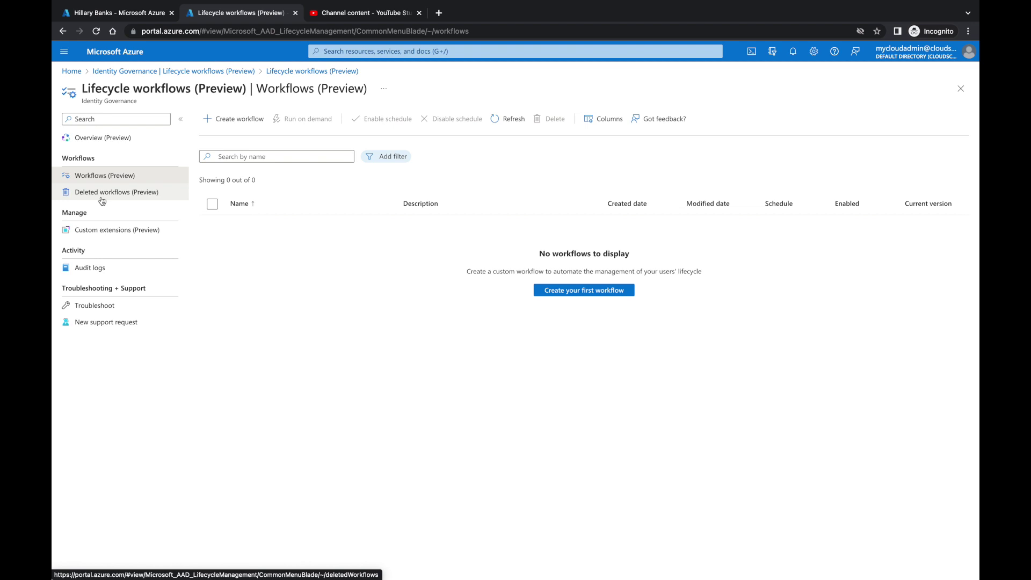
left_click(102, 200)
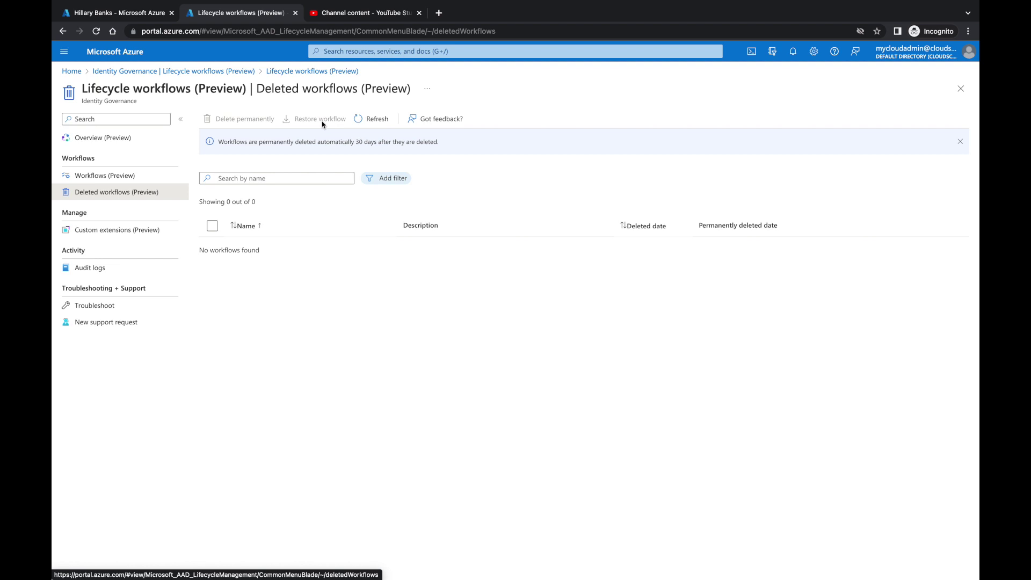
left_click(109, 181)
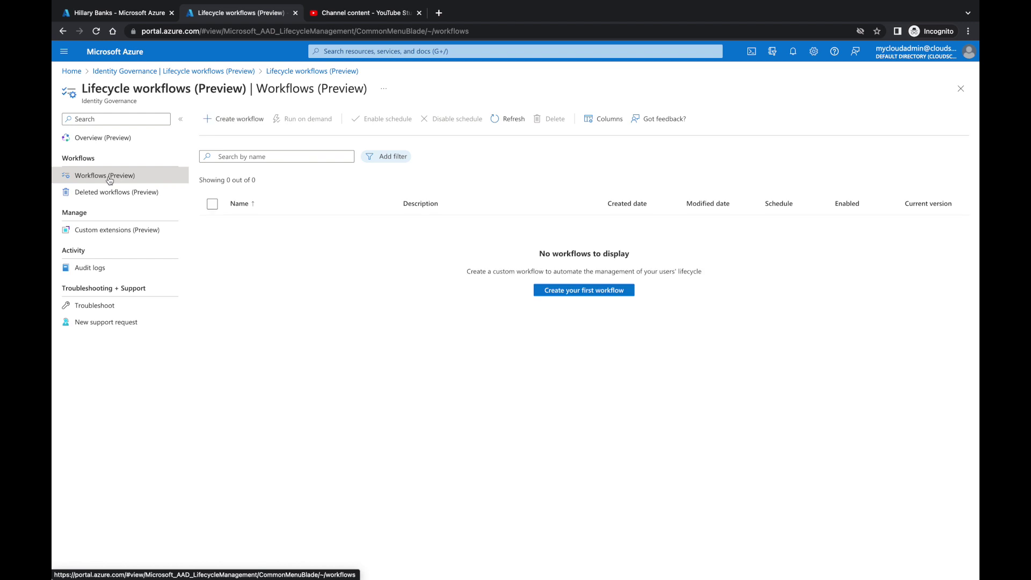
left_click(573, 290)
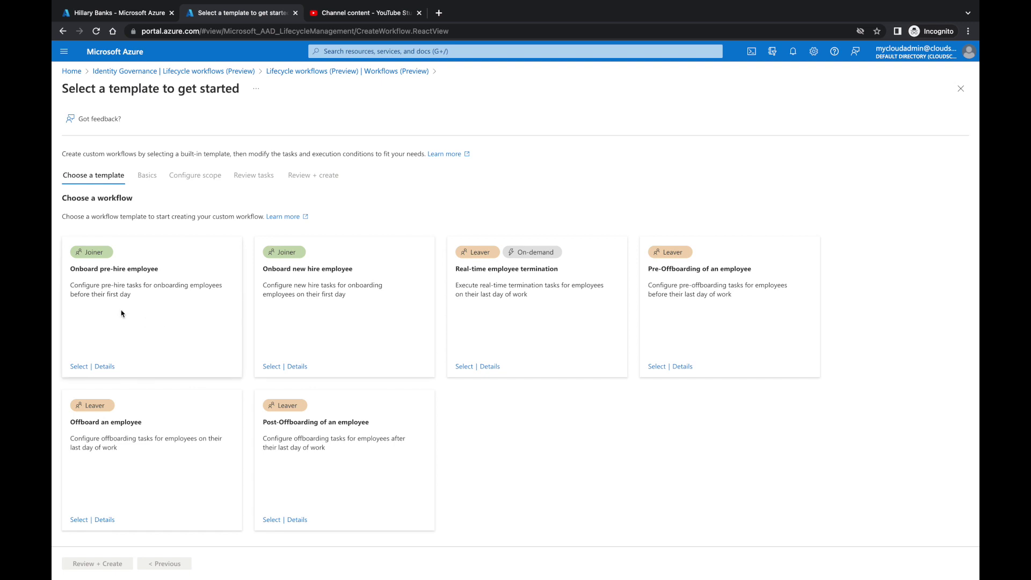
- Examine the built-in joiner and leaver workflow templates, from pre-hire onboarding through real-time termination to post-offboarding
scroll(121, 312, "up", 5)
scroll(121, 314, "down", 1)
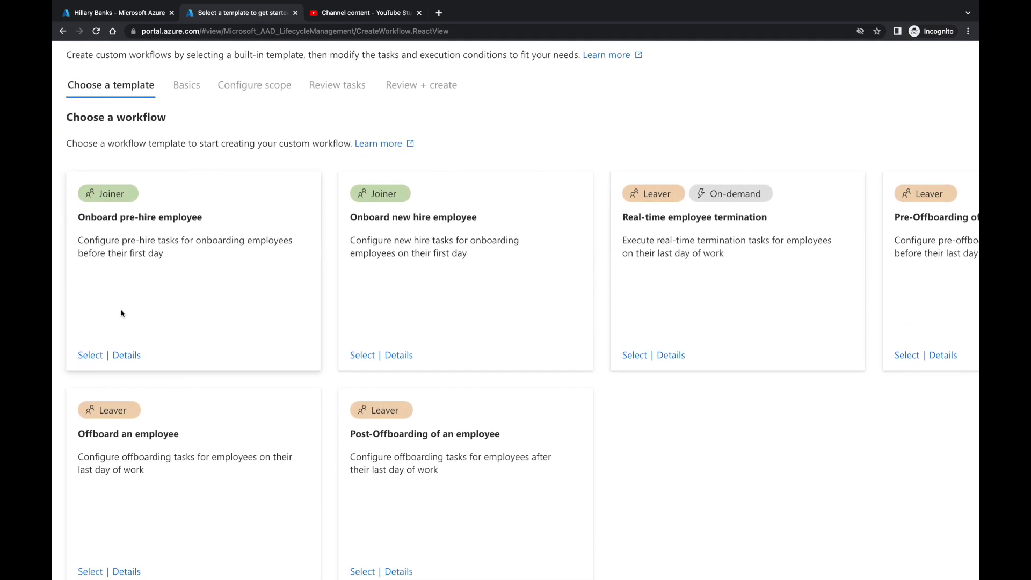
scroll(121, 313, "down", 1)
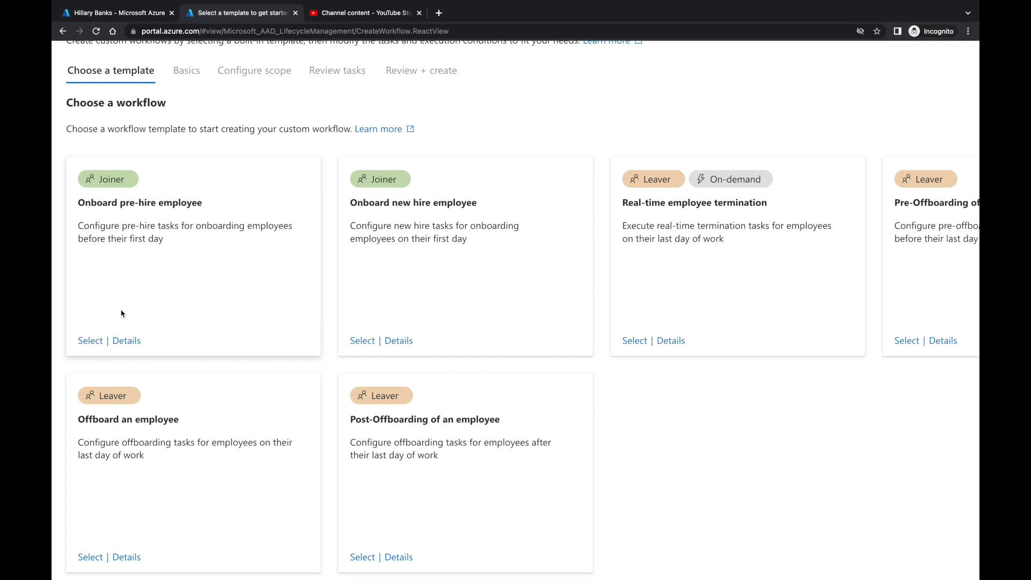
scroll(428, 275, "right", 2)
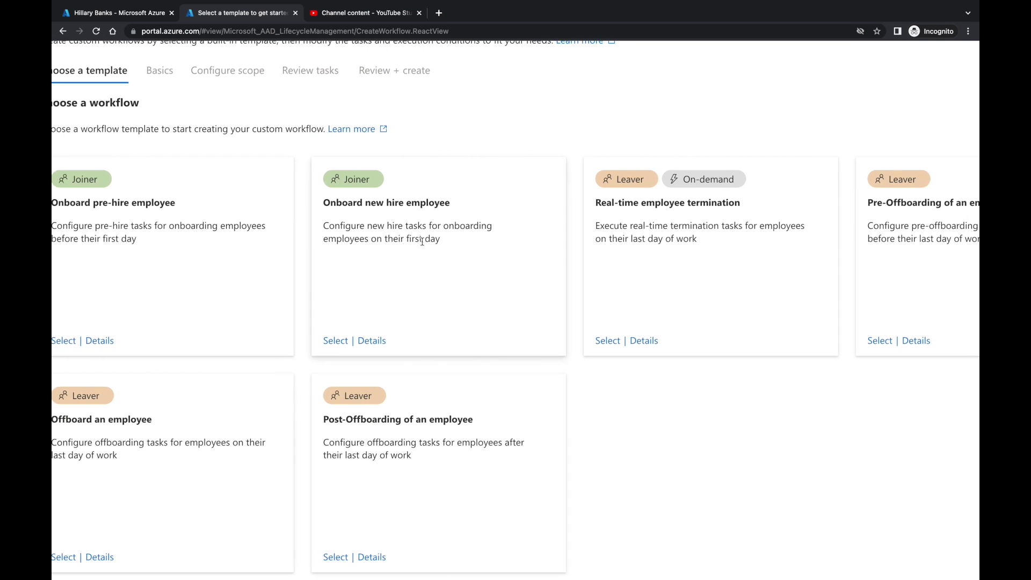
scroll(430, 273, "down", 1)
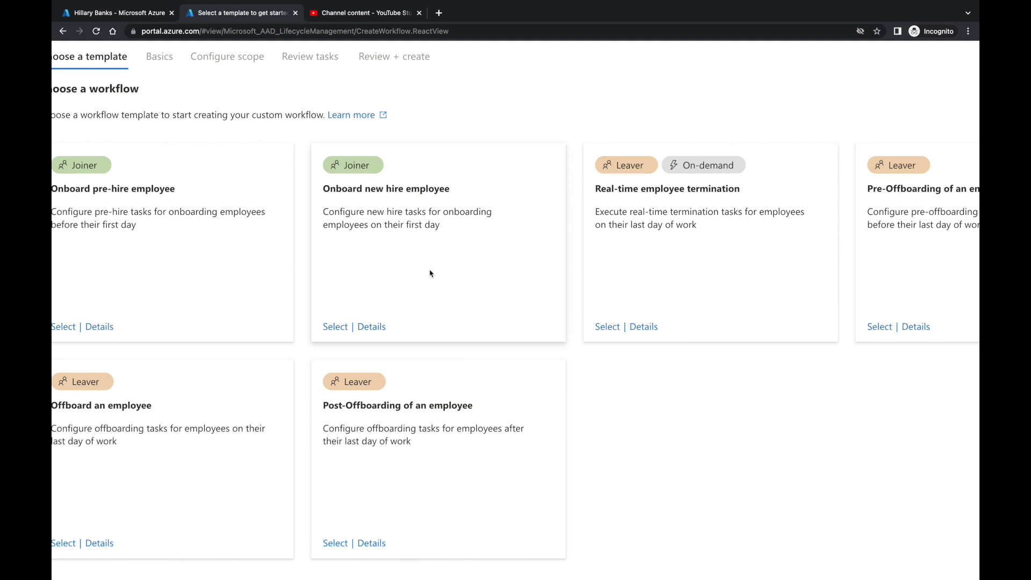
scroll(429, 273, "right", 3)
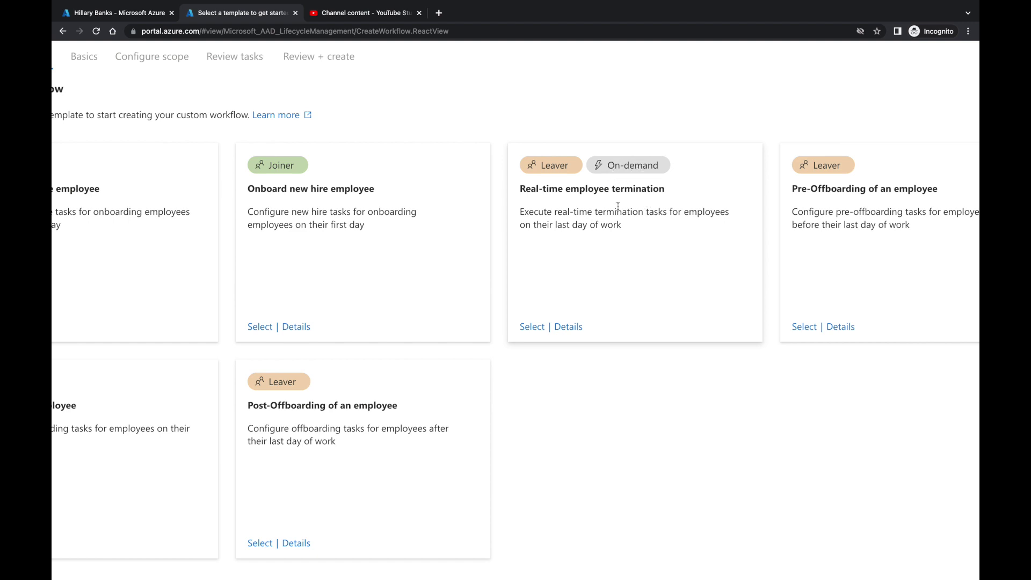
scroll(631, 266, "right", 3)
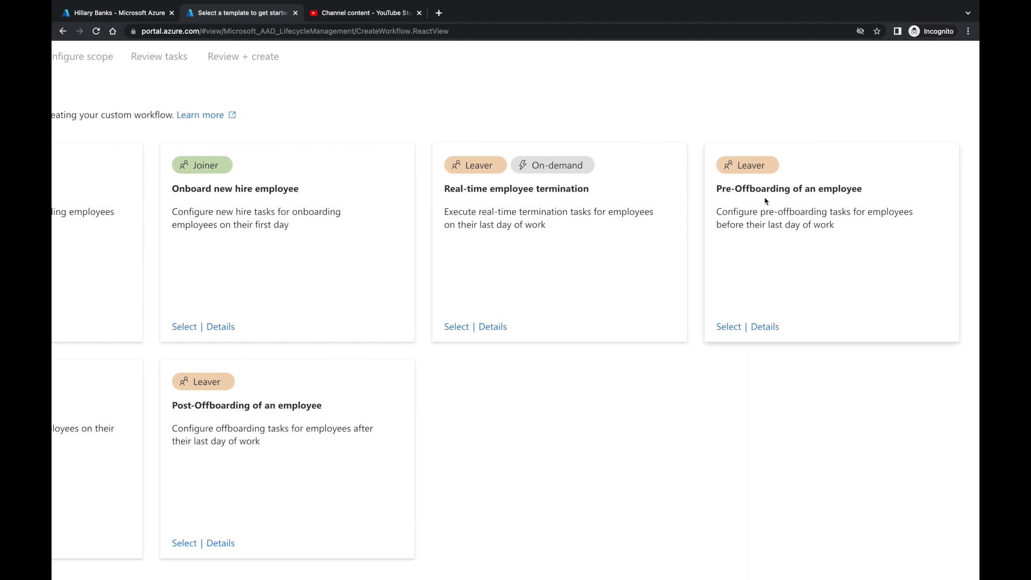
scroll(834, 259, "down", 1)
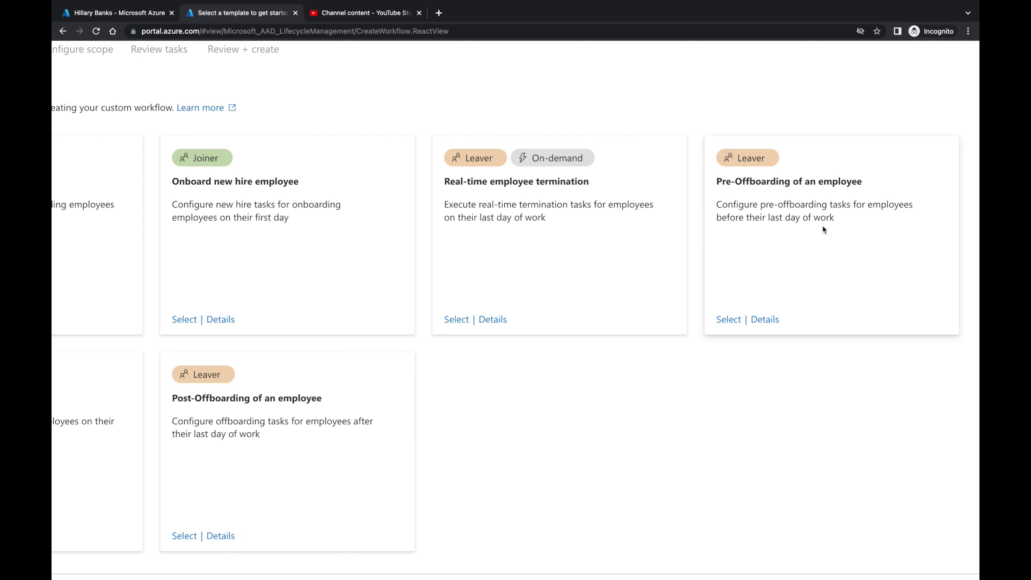
scroll(824, 230, "left", 5)
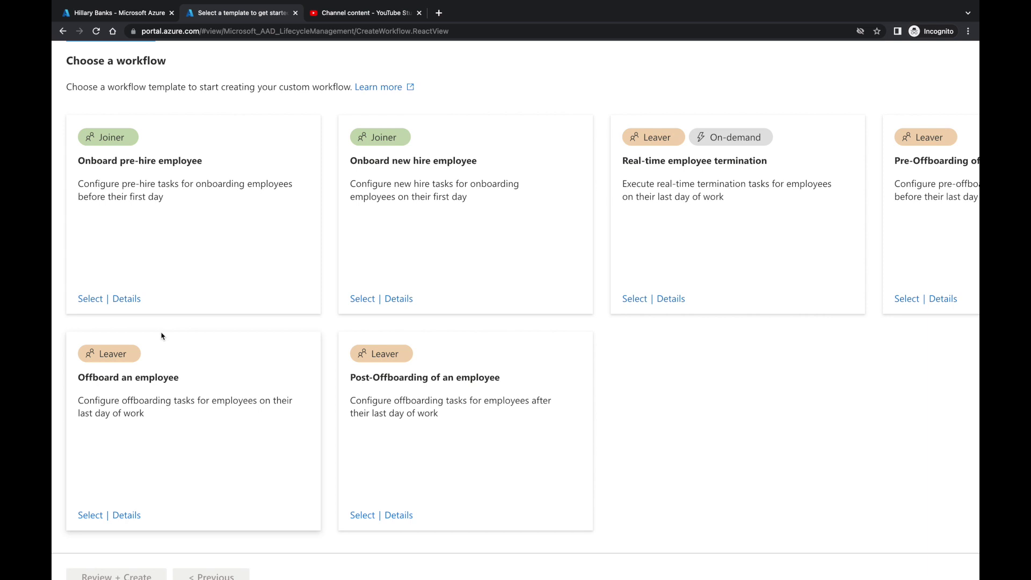
scroll(161, 336, "down", 1)
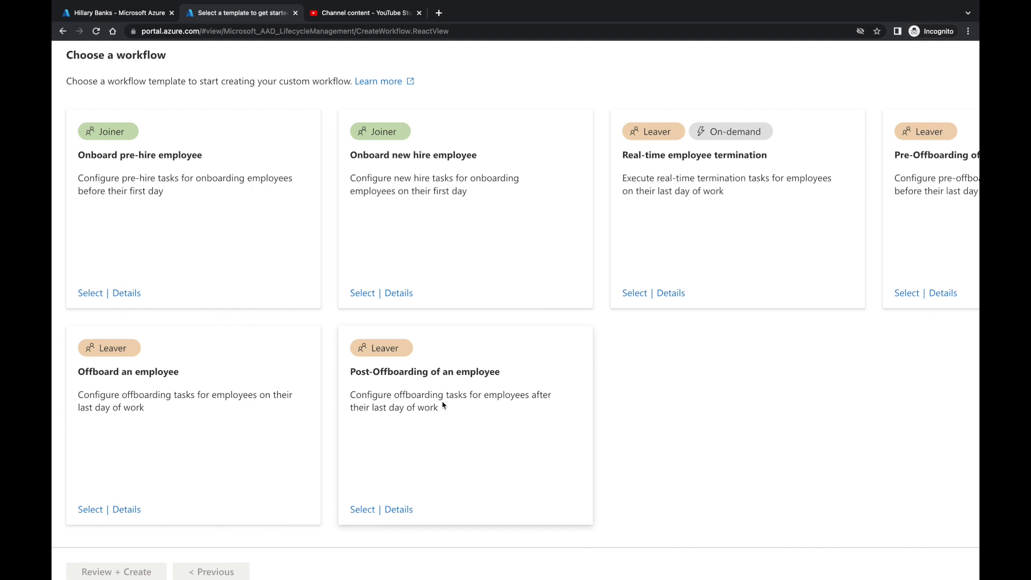
key("ctrl+minus")
key("ctrl+minus")
key("ctrl+minus")
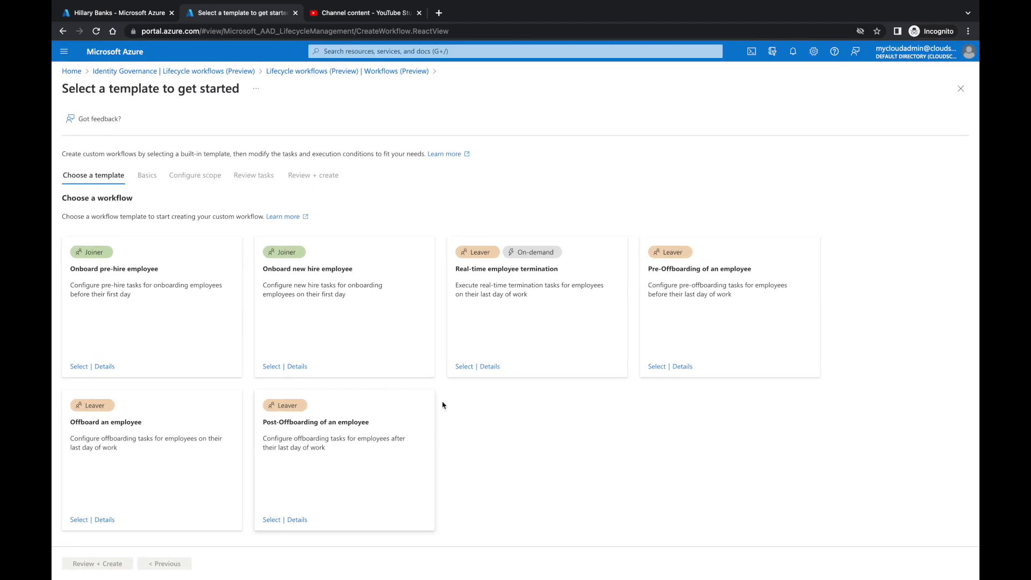
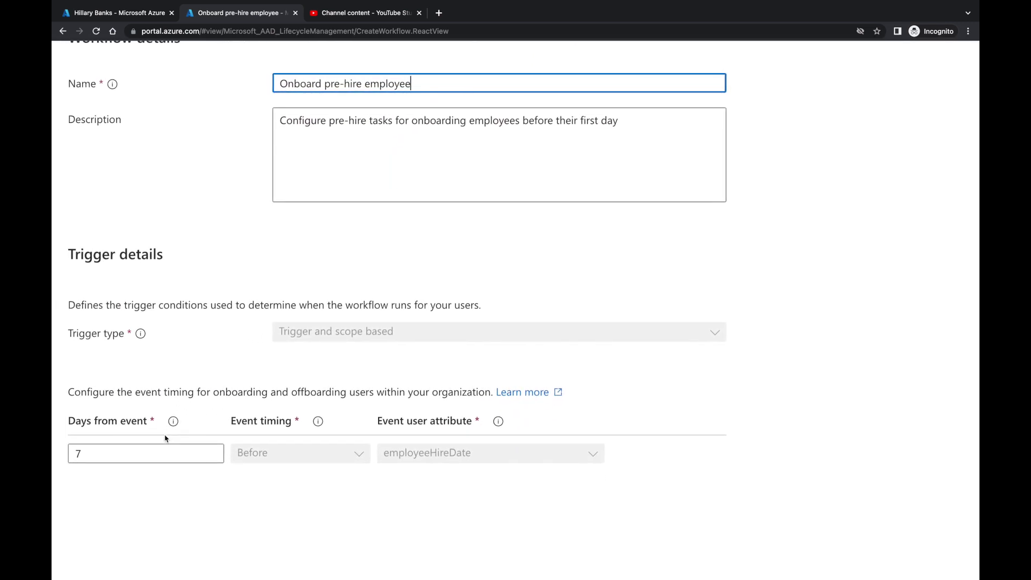
- Compare the pre-hire workflow's trigger details with the employee hire date and job information in the new hire's user properties
scroll(166, 438, "down", 1)
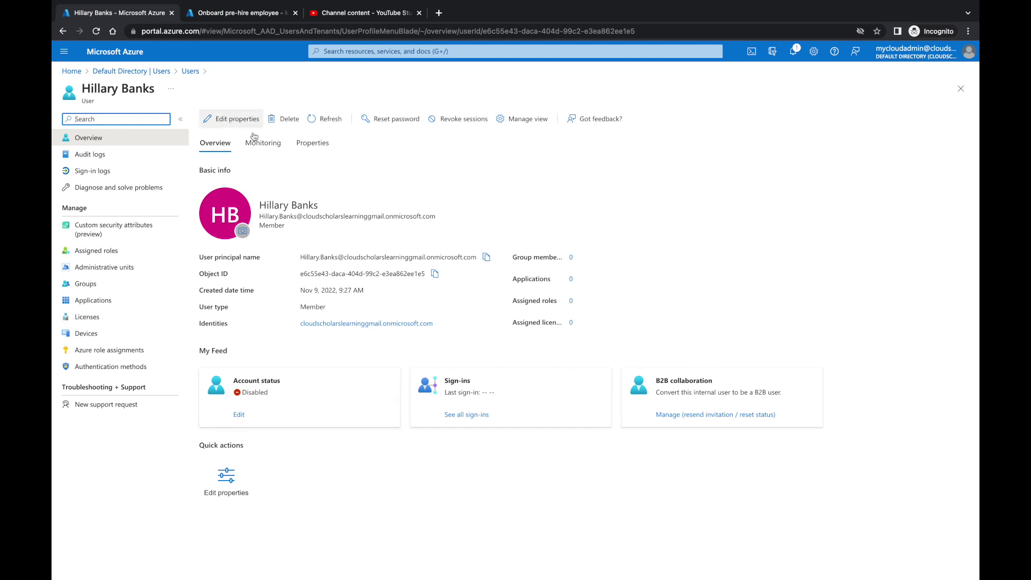
left_click(311, 144)
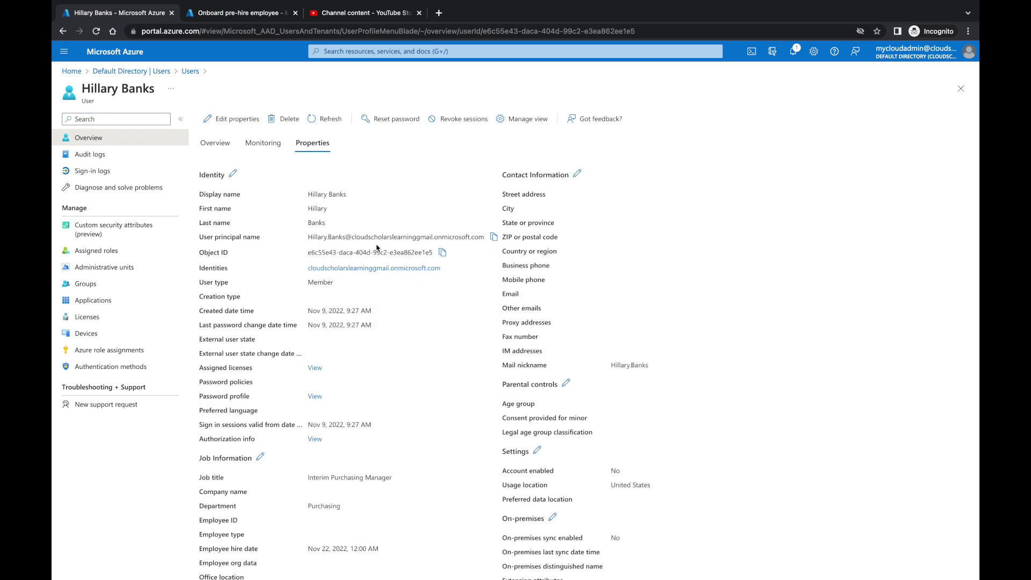
scroll(507, 269, "down", 1)
scroll(507, 268, "down", 2)
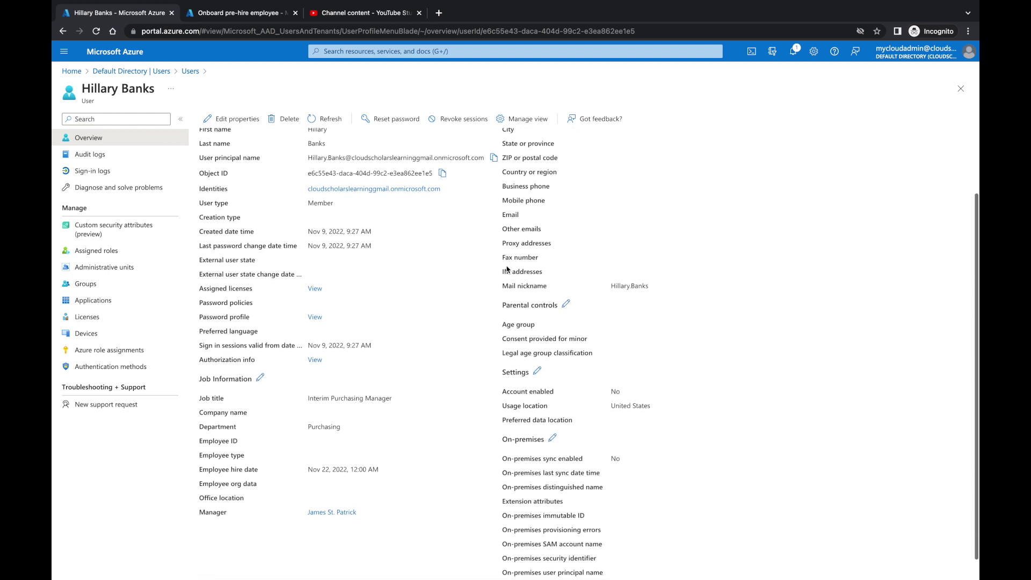
scroll(507, 268, "down", 1)
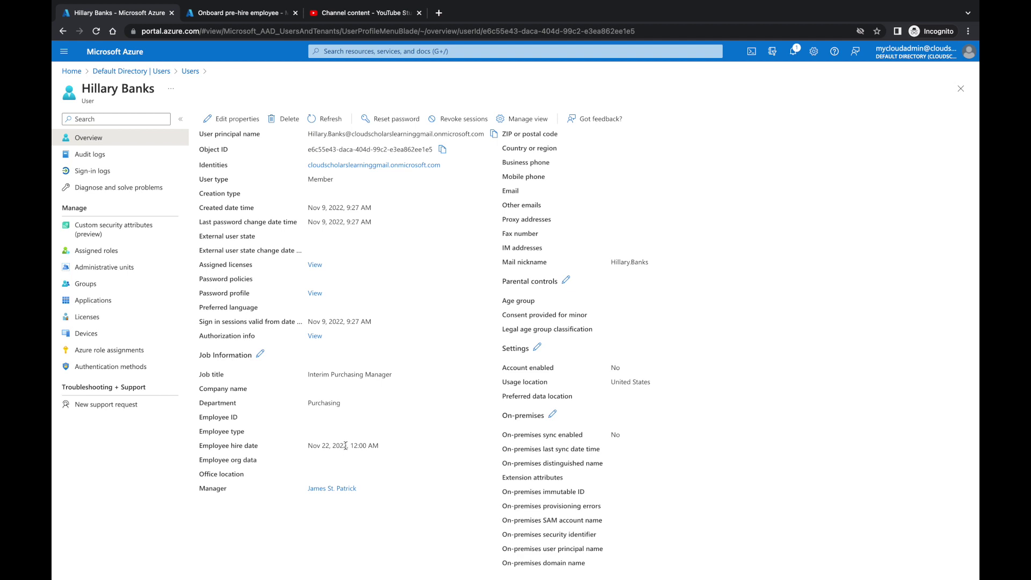
scroll(345, 445, "up", 2)
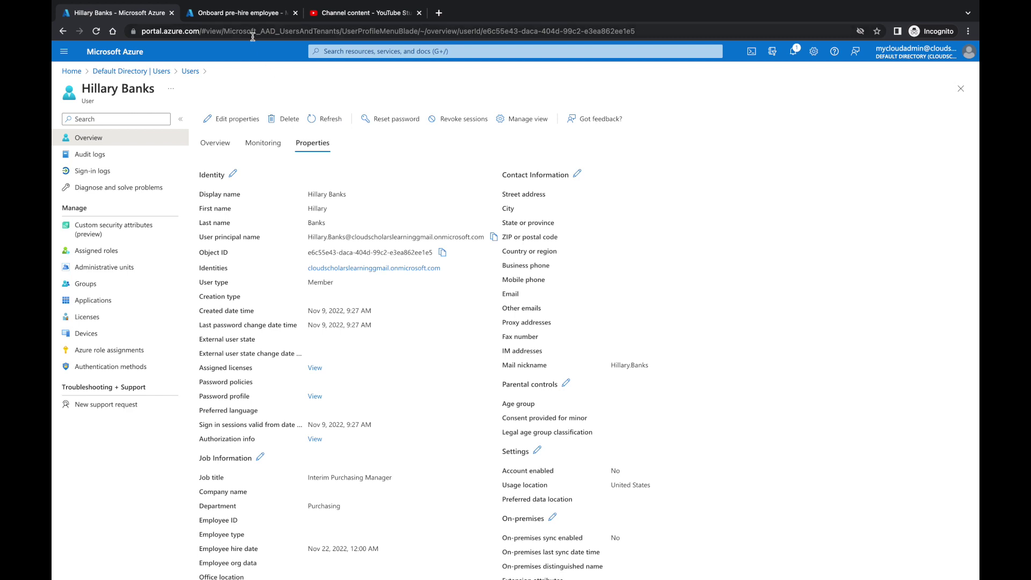
- Return to the Onboard pre-hire employee workflow, proceed to its scope configuration, and add a second rule expression
left_click(233, 16)
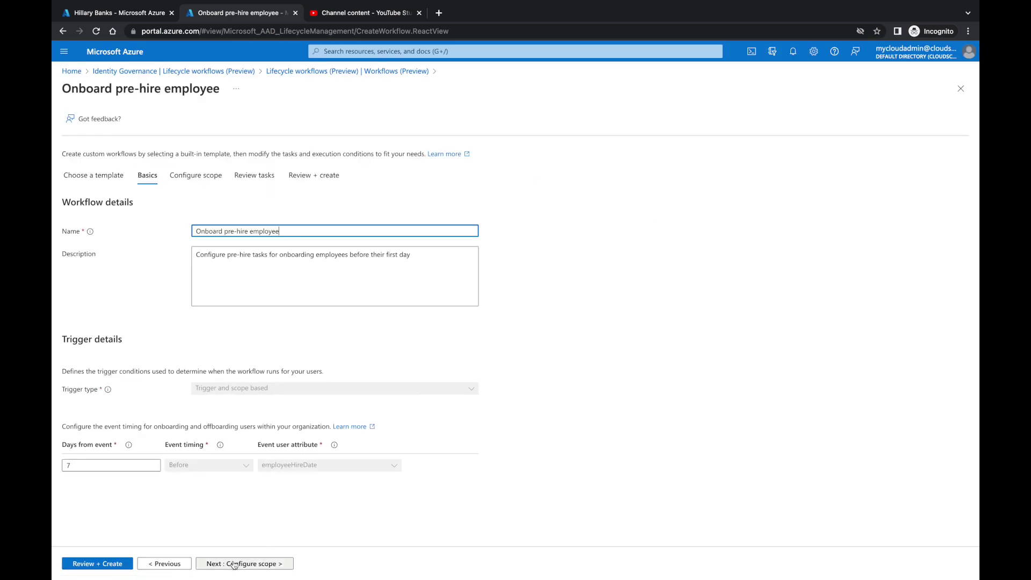
left_click(235, 564)
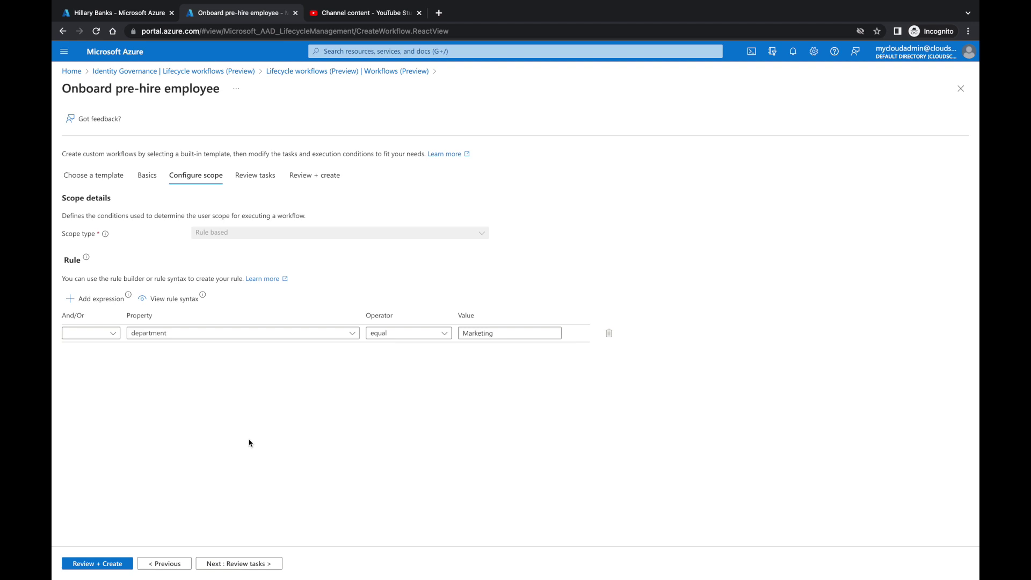
left_click(99, 300)
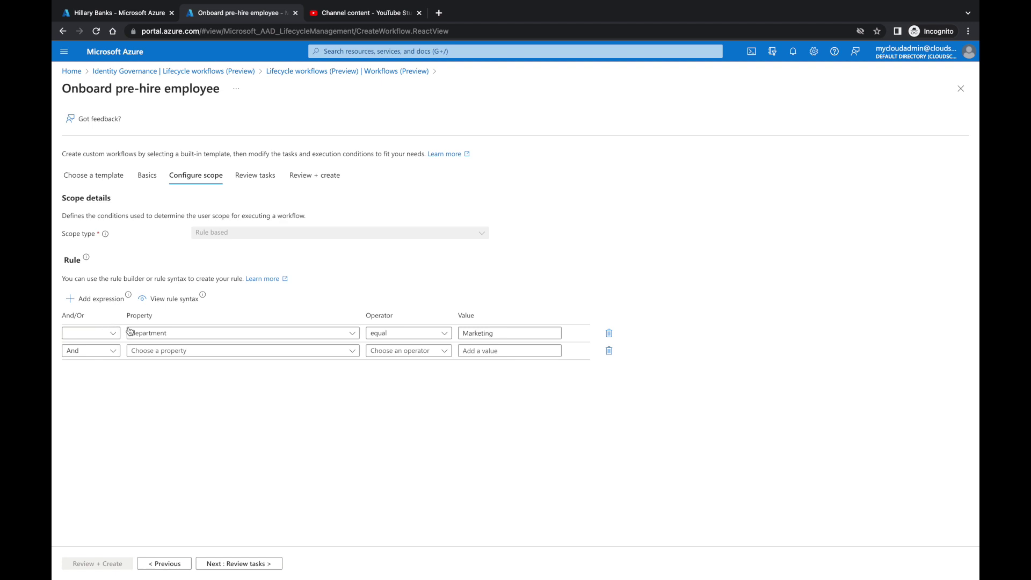
- Keep department and equal in the first scope rule expression, and set its value to Purchasing
left_click(247, 335)
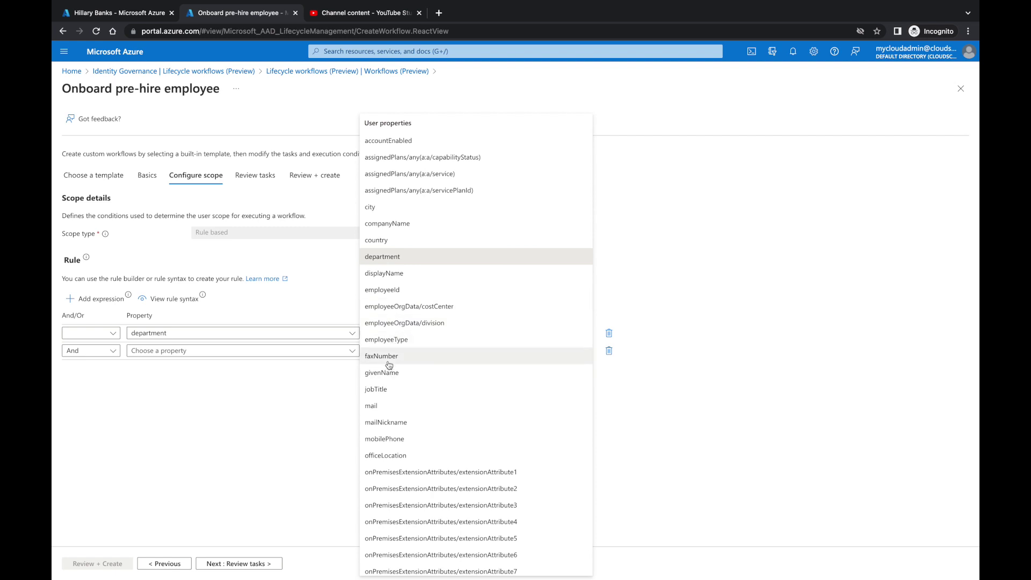
left_click(244, 335)
left_click(272, 336)
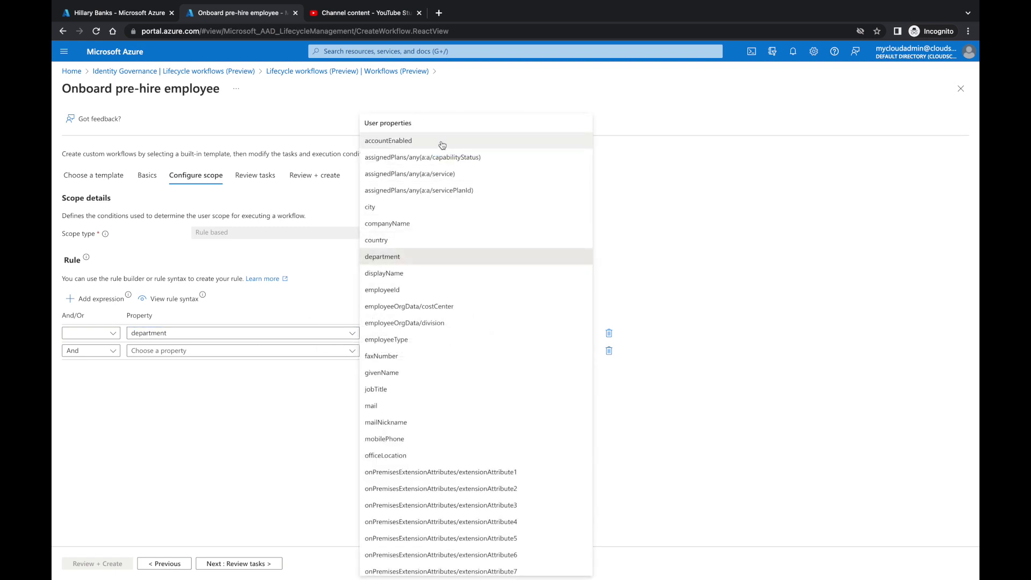
left_click(274, 335)
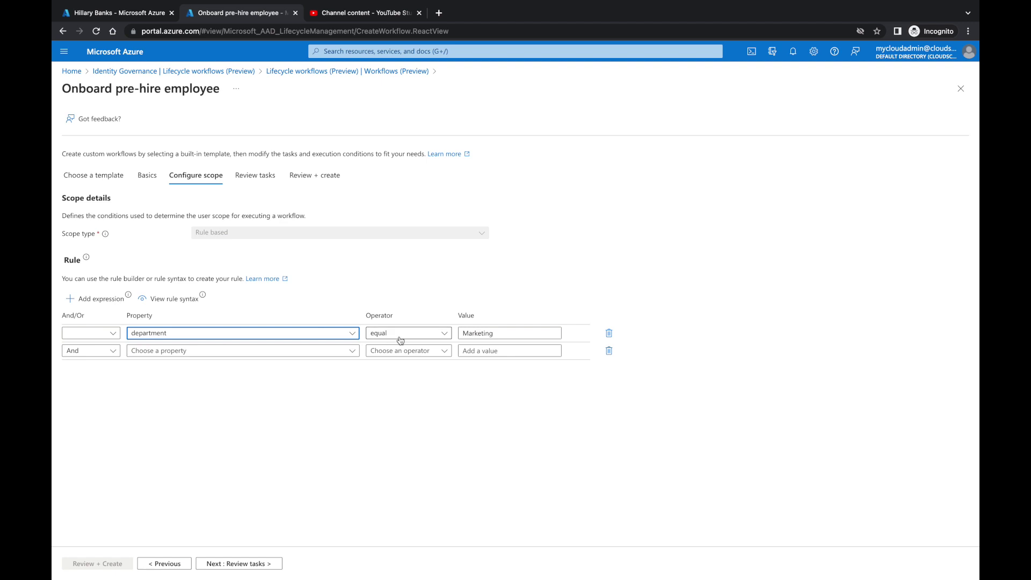
key("Tab")
key("Tab")
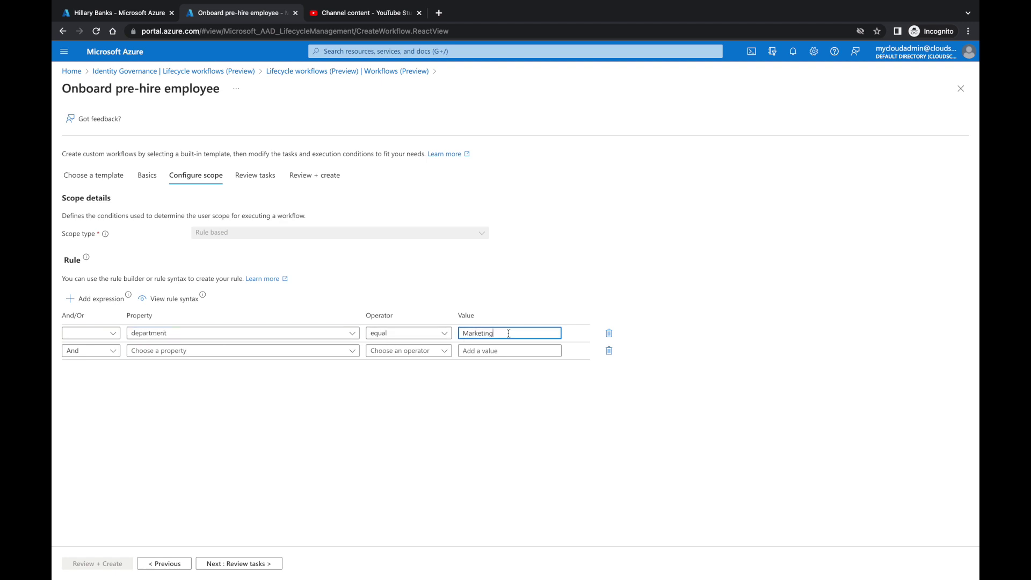
type("Purchasing")
- Browse the properties offered for the second rule expression and delete that empty expression
left_click(114, 354)
left_click(181, 353)
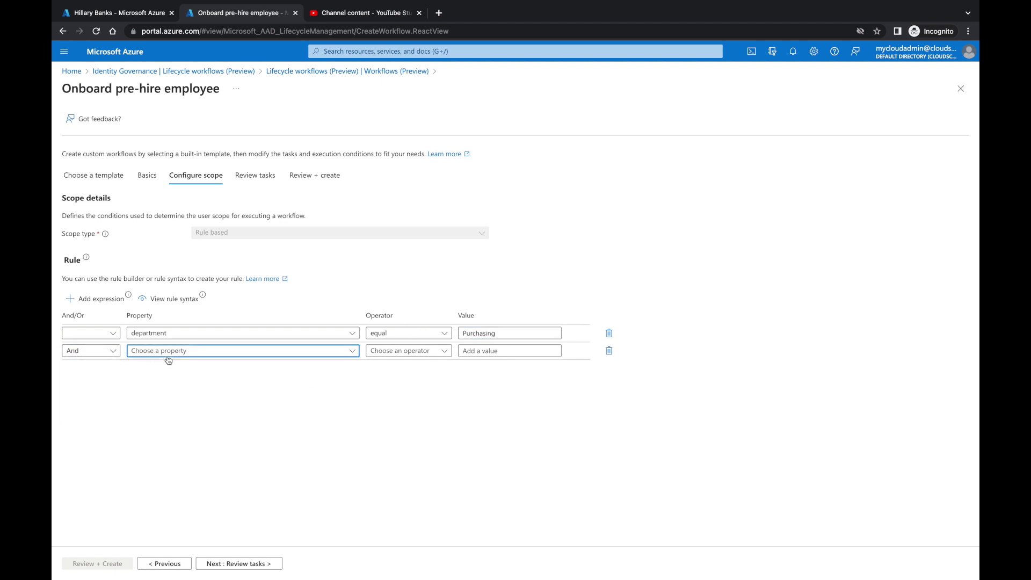
scroll(482, 420, "down", 5)
scroll(484, 425, "up", 2)
scroll(484, 424, "up", 5)
left_click(725, 424)
left_click(610, 351)
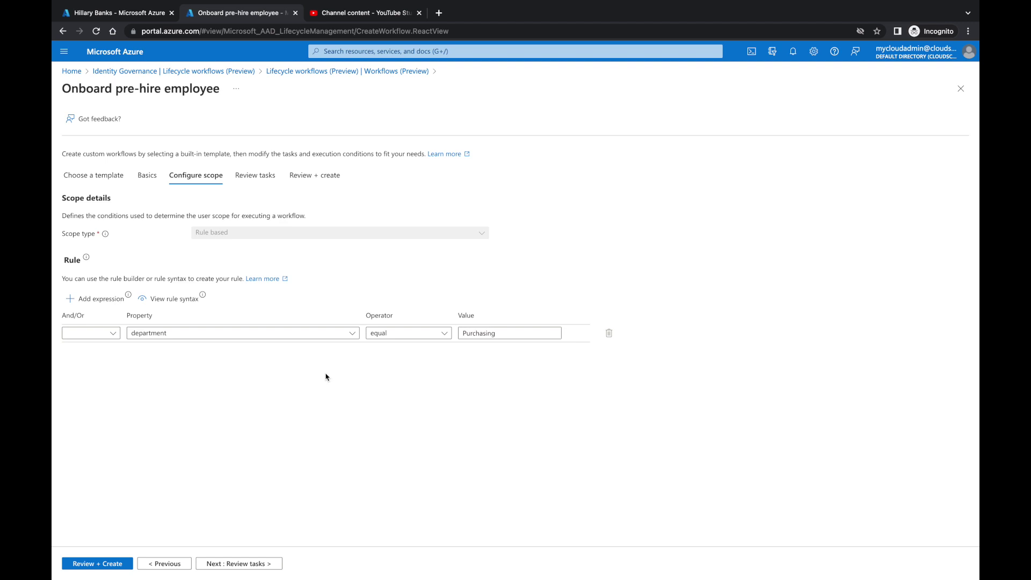
- Proceed to the workflow's task review and add the Add user to groups and Enable User Account tasks
left_click(233, 564)
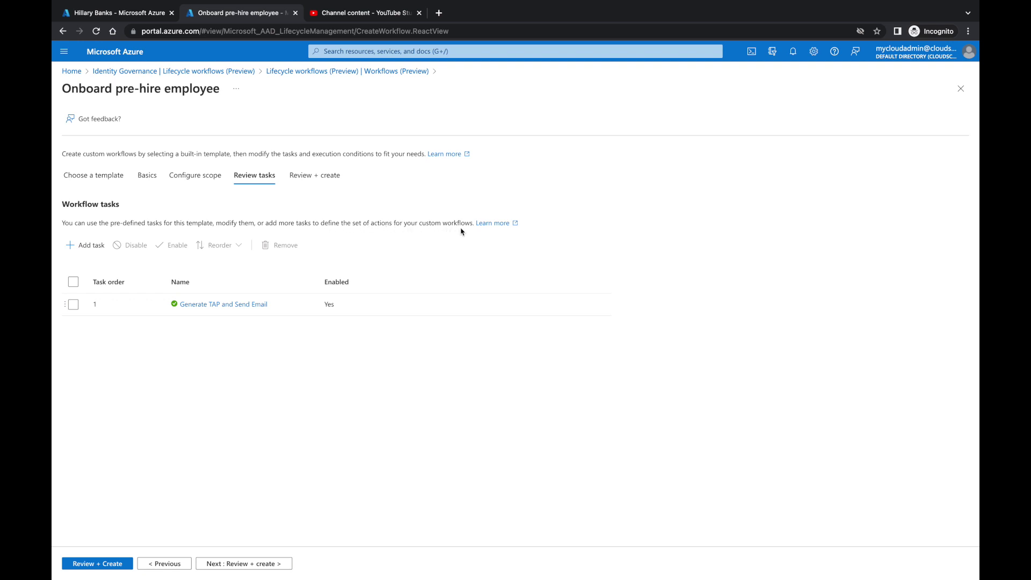
left_click(85, 246)
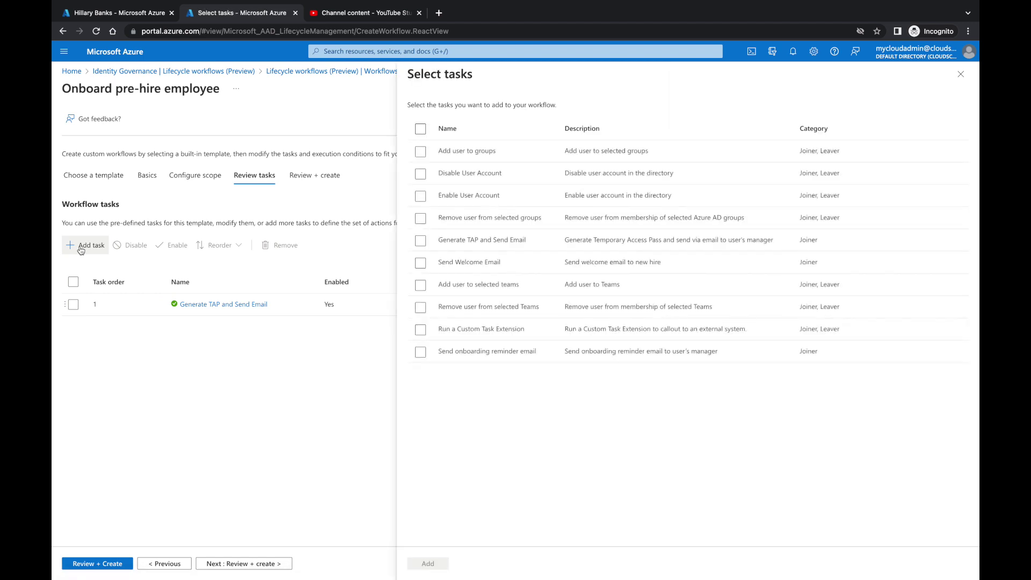
left_click(422, 153)
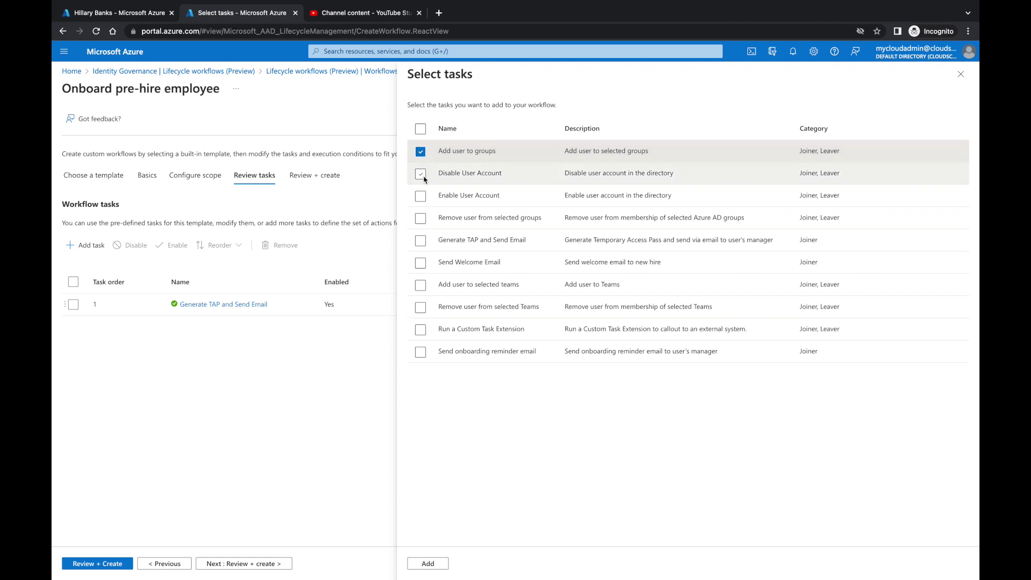
left_click(421, 197)
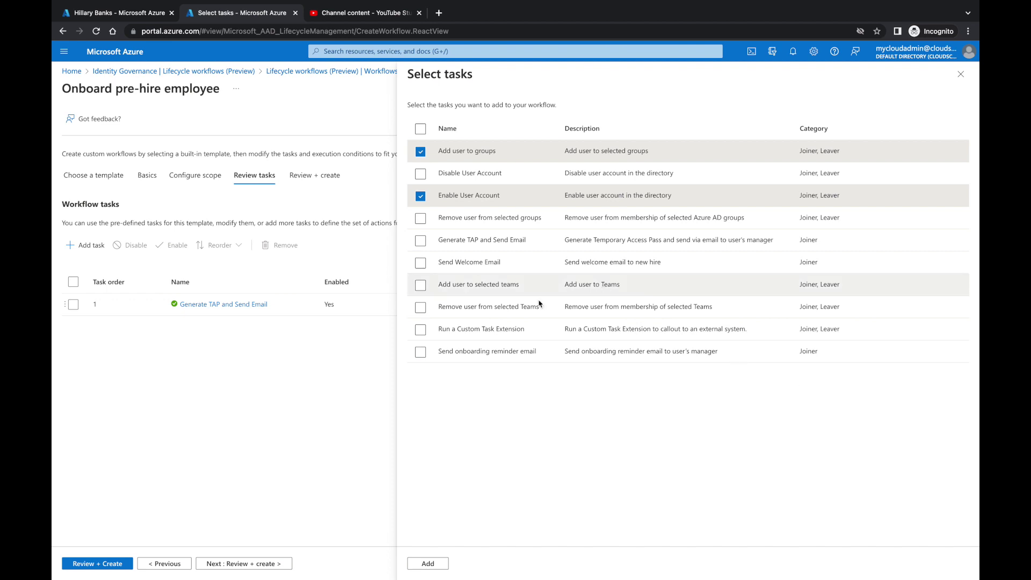
left_click(433, 564)
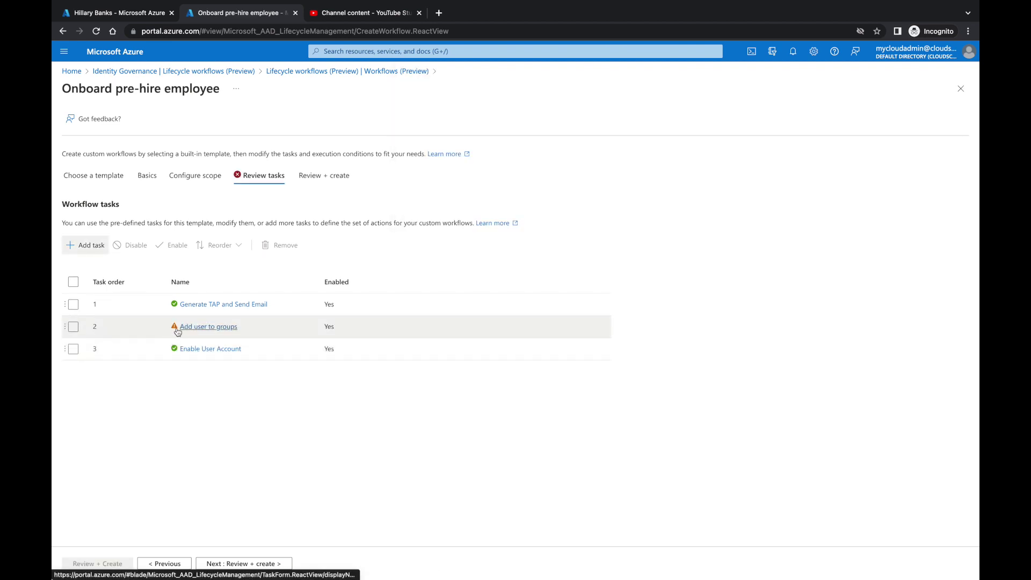
- Configure the Add user to groups task with the Purchasing group as its selected group and save the task
left_click(207, 328)
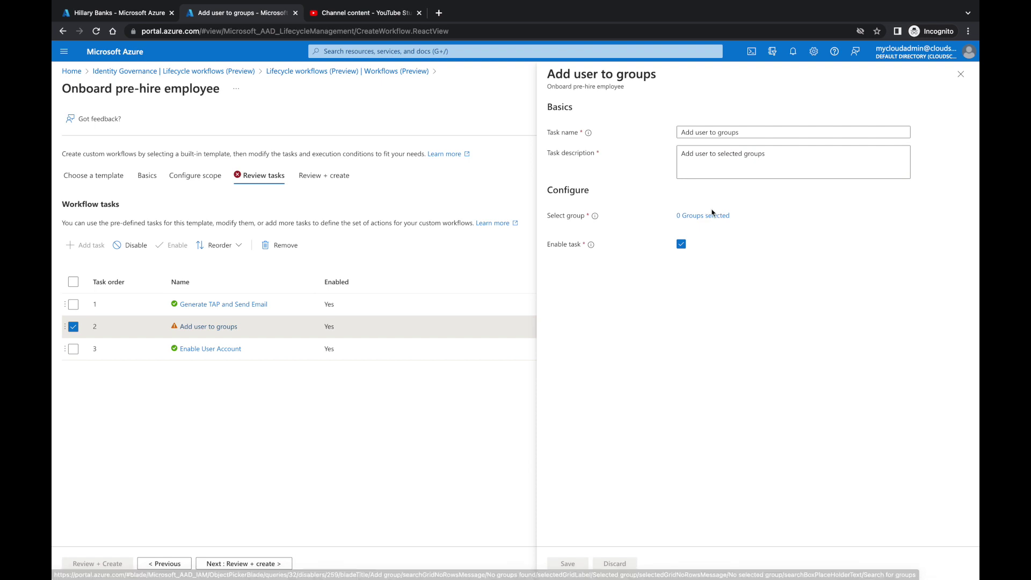
left_click(705, 215)
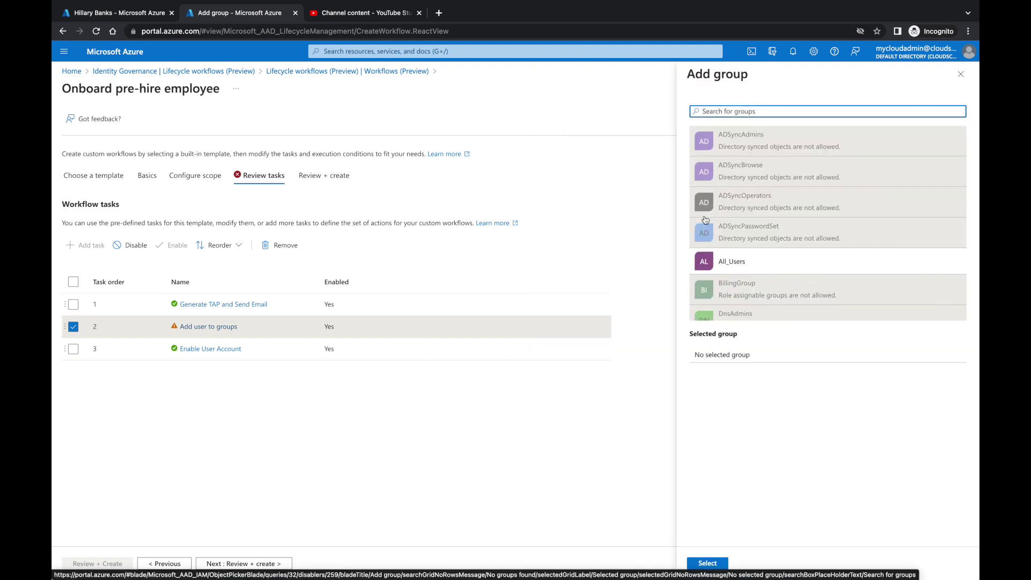
type("Purch")
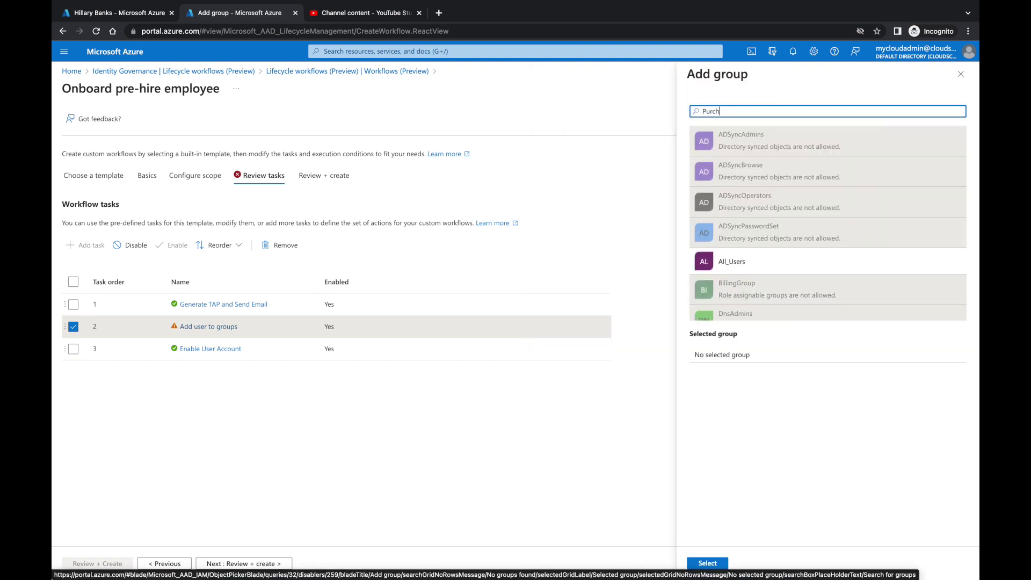
left_click(737, 147)
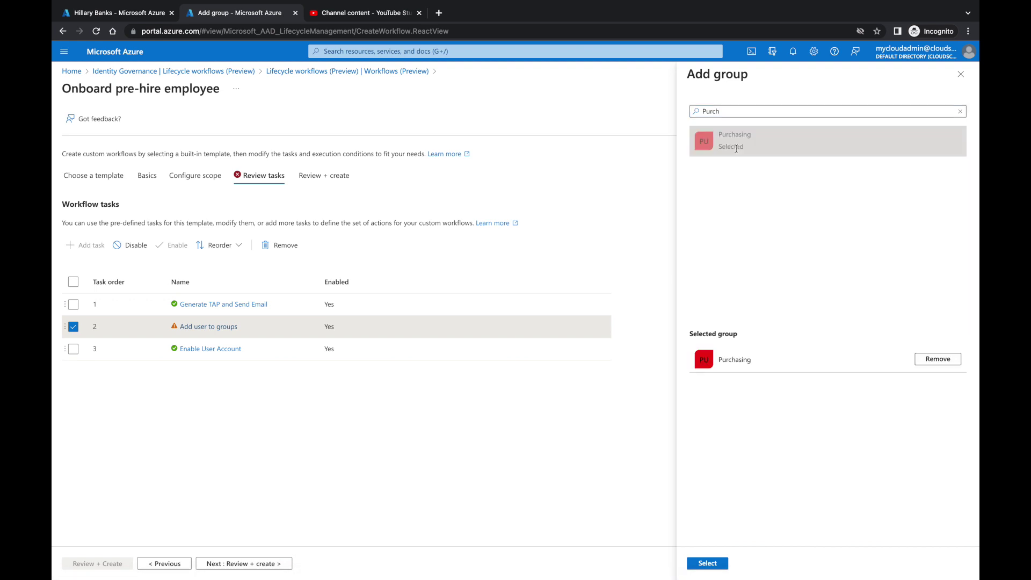
left_click(706, 563)
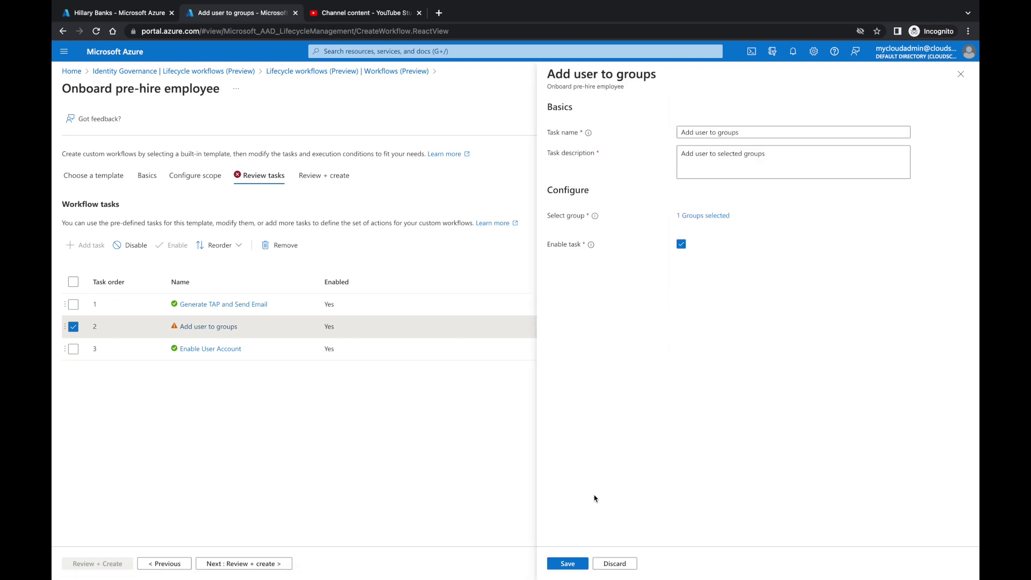
left_click(564, 563)
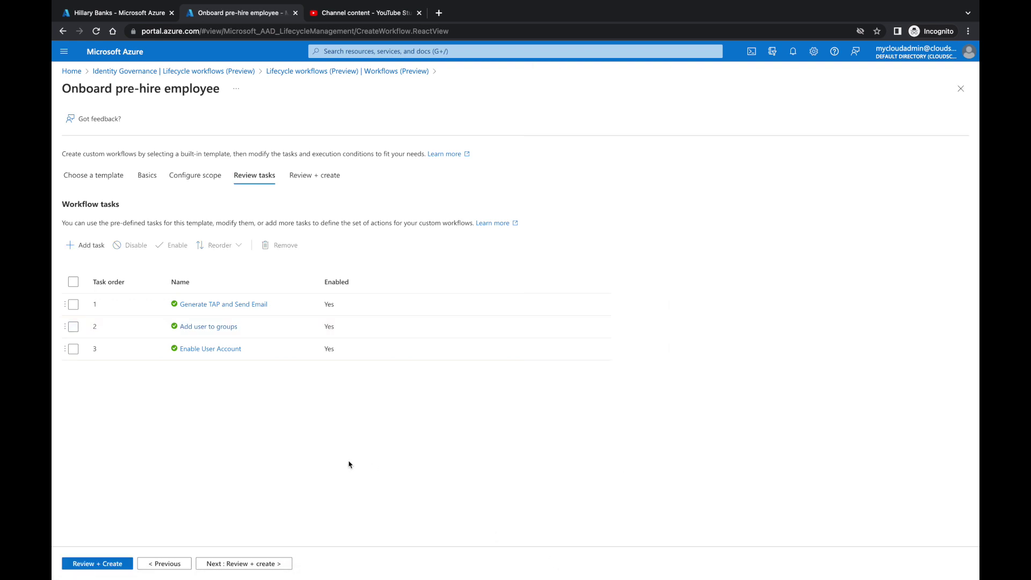
- Remove the Generate TAP and Send Email task and create the workflow with its schedule enabled
left_click(74, 305)
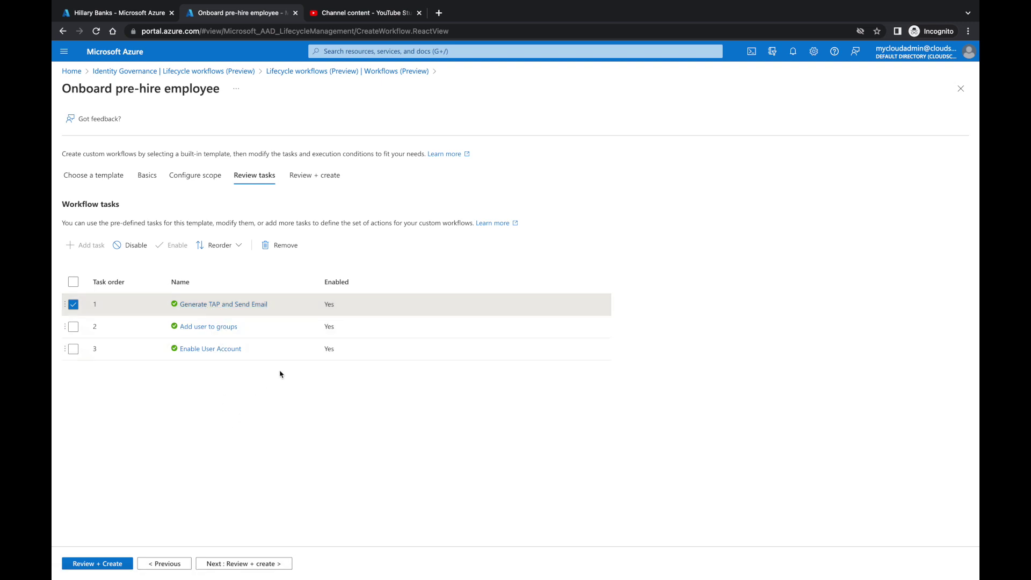
left_click(287, 246)
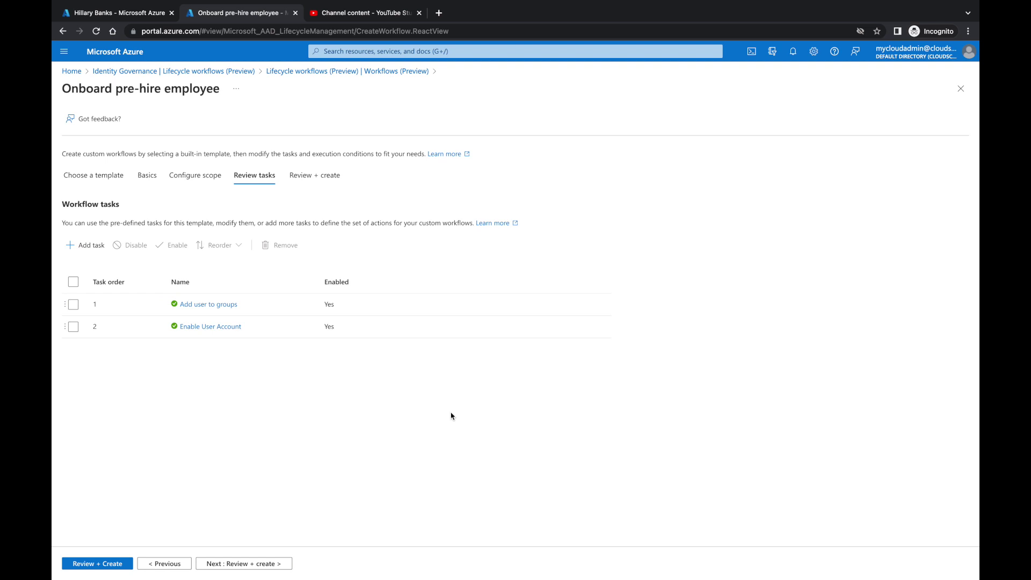
left_click(235, 564)
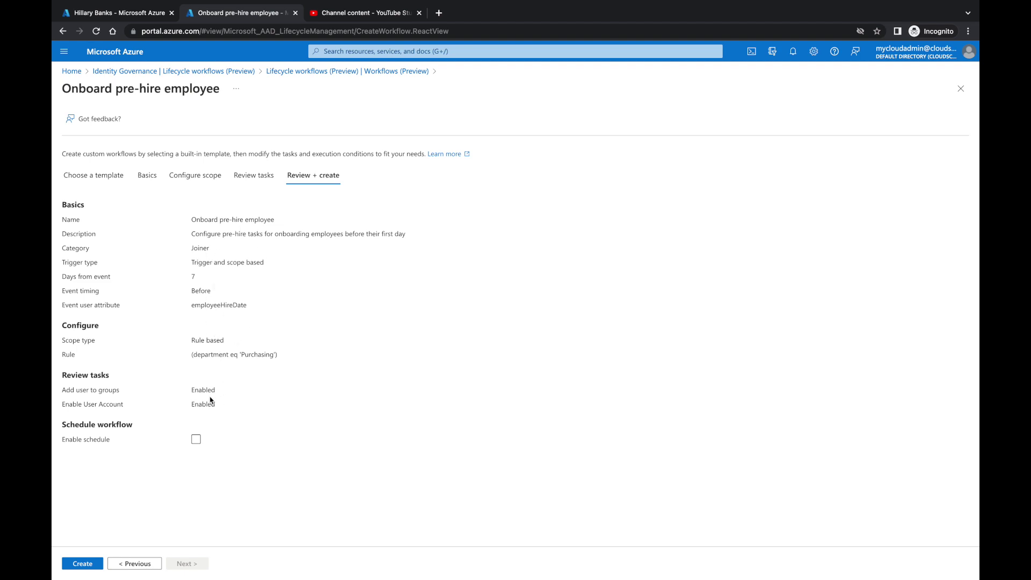
left_click(197, 442)
left_click(81, 564)
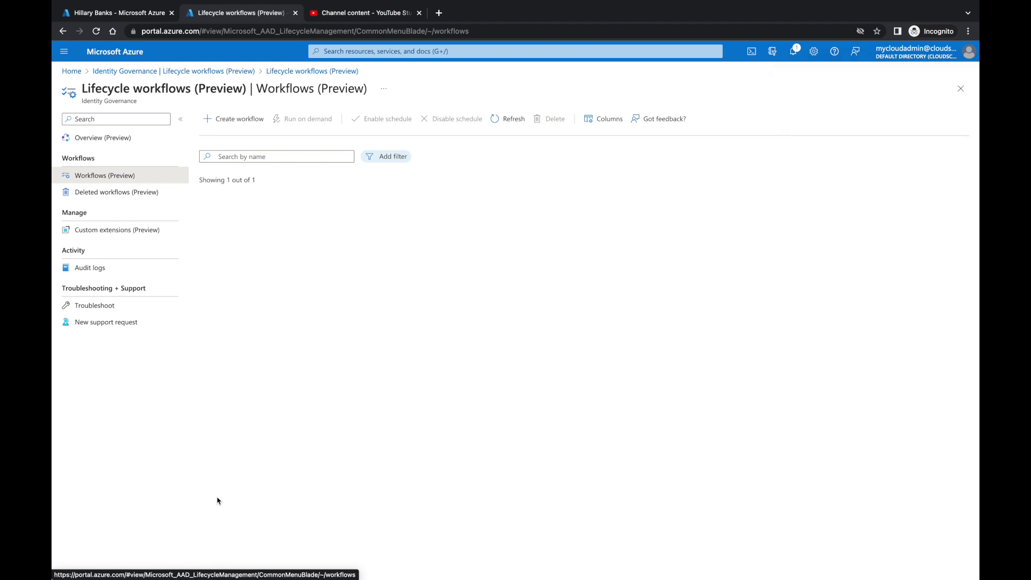
- Review the lifecycle workflows overview, and examine the new Onboard pre-hire employee workflow's properties, tasks and execution conditions
left_click(123, 141)
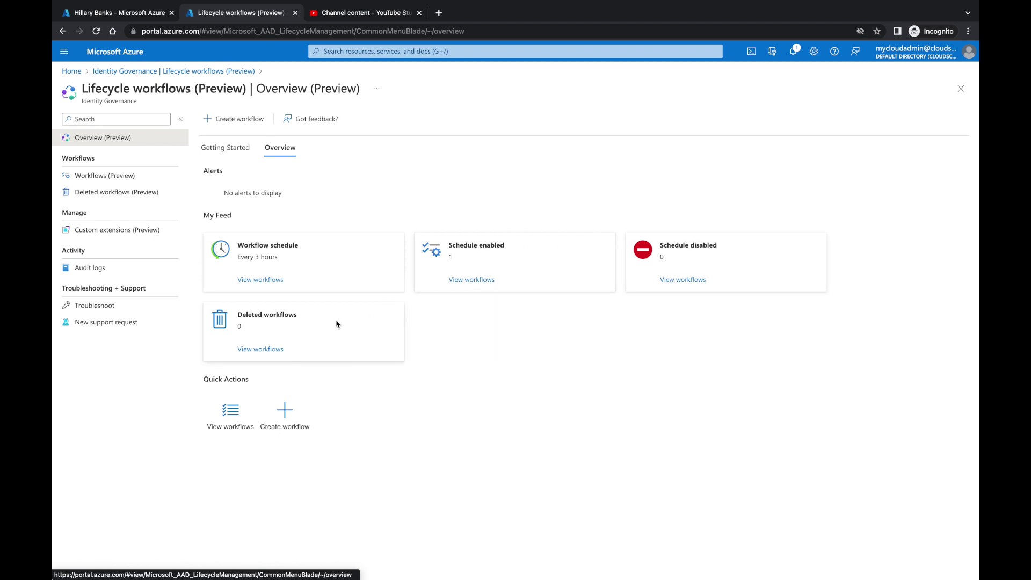
left_click(124, 177)
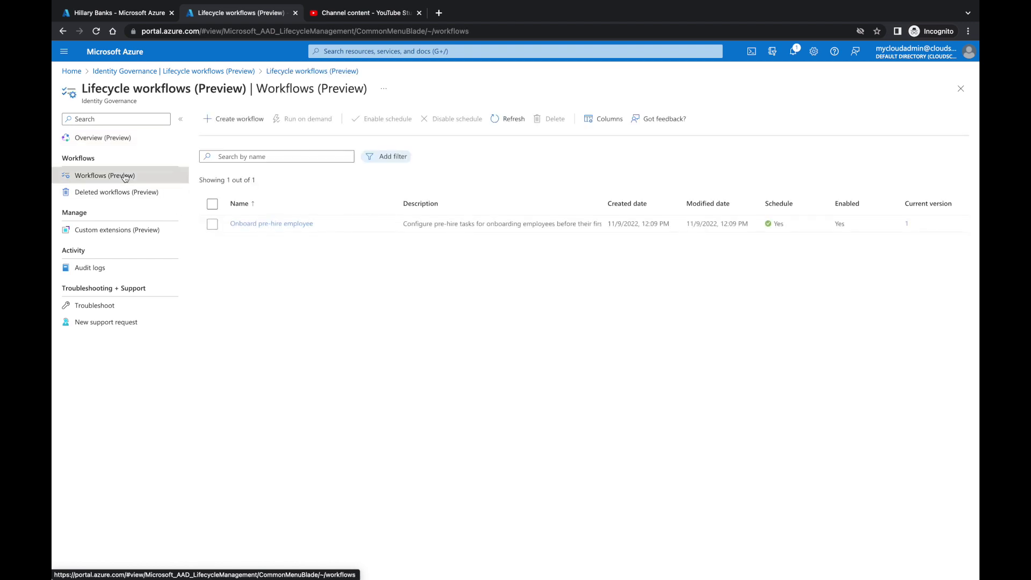
left_click(252, 224)
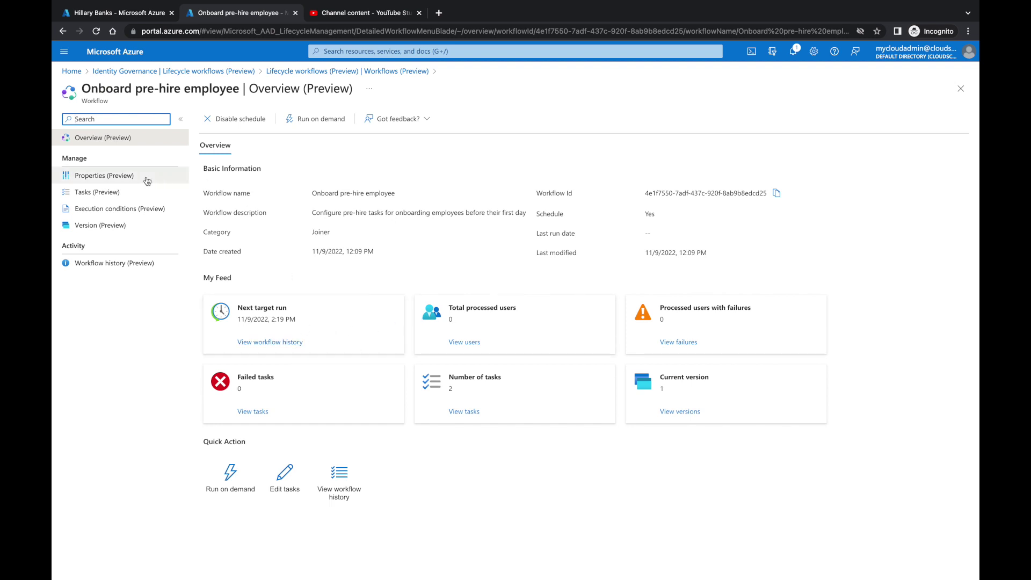
left_click(127, 180)
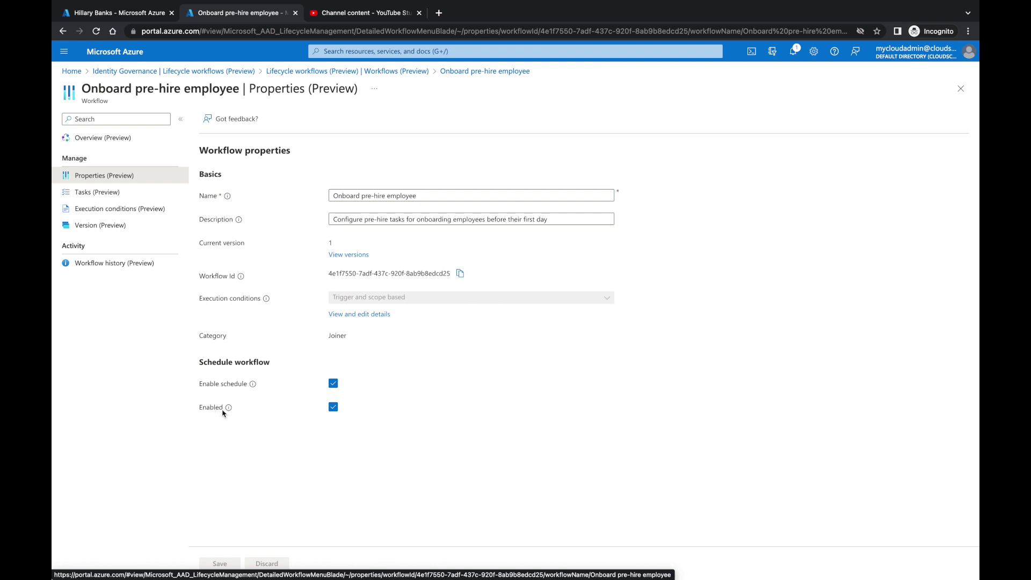
left_click(121, 197)
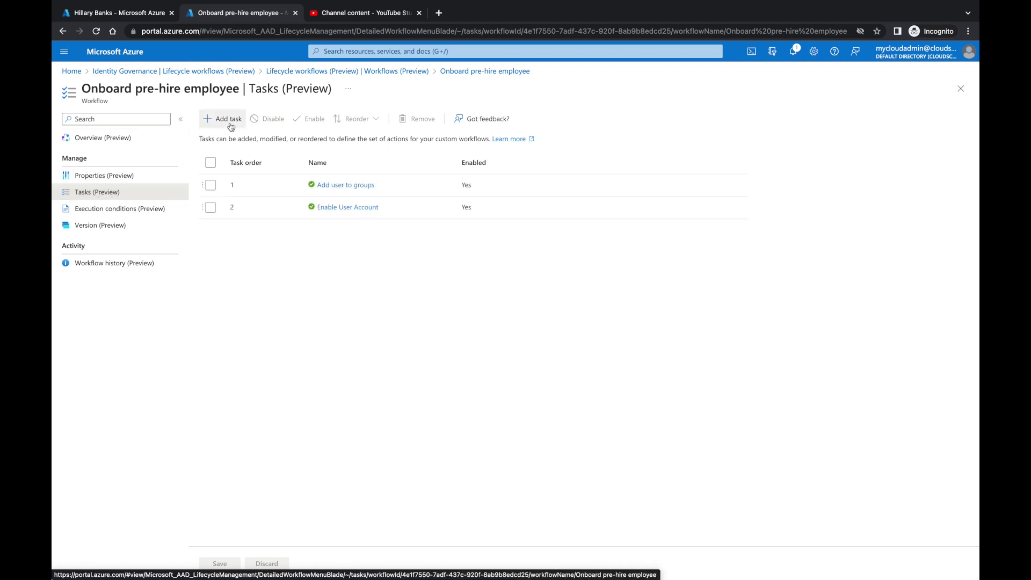
left_click(114, 214)
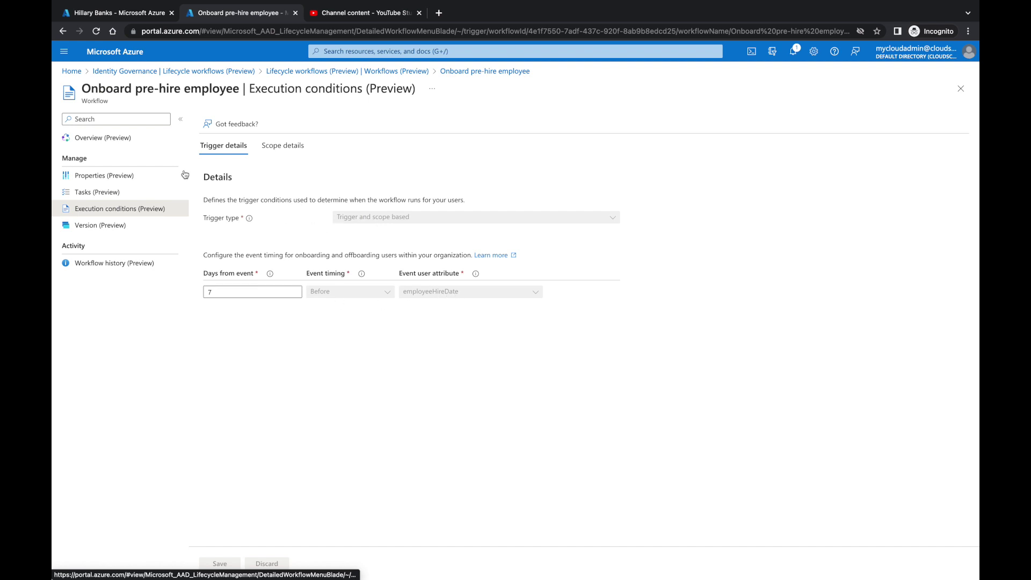
- Run the Onboard pre-hire employee workflow on demand for the Interim Purchasing Manager's user account
left_click(134, 146)
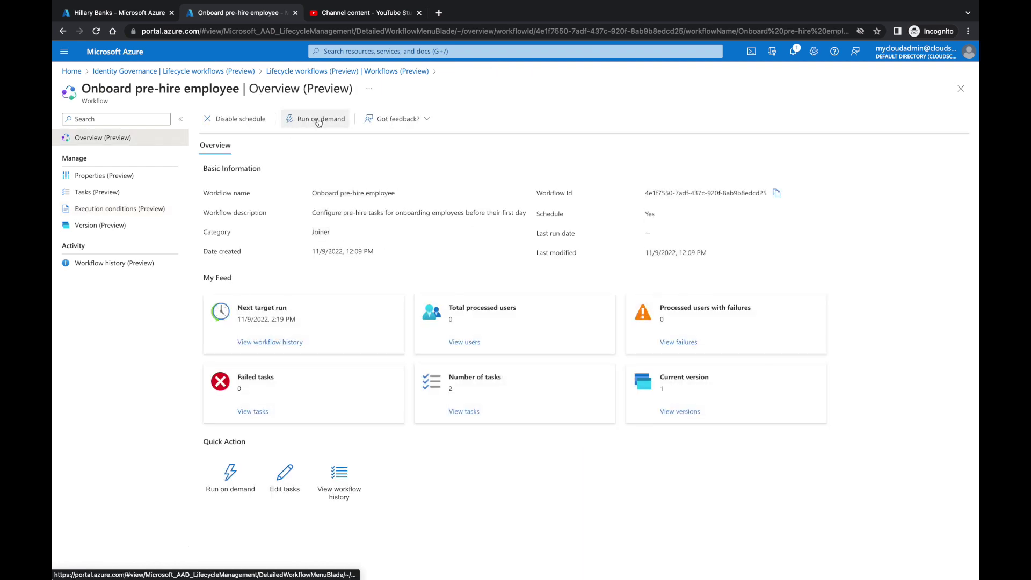
left_click(319, 121)
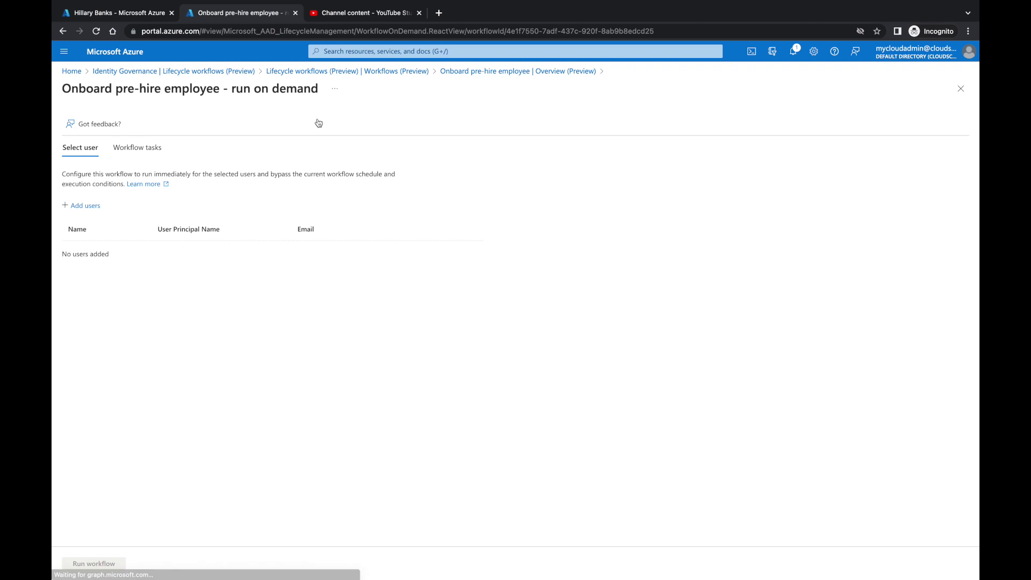
left_click(85, 206)
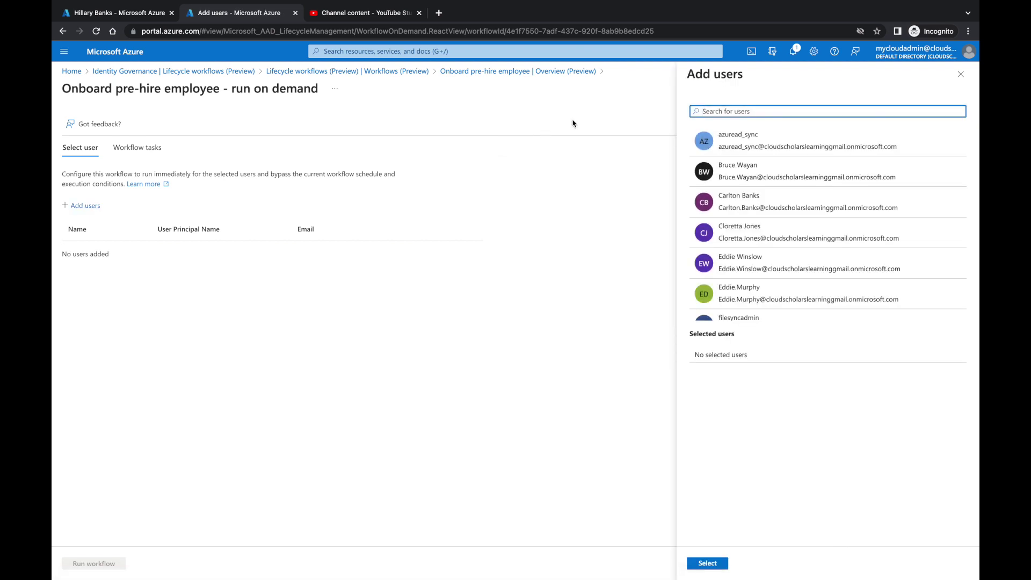
type("hillar")
left_click(760, 155)
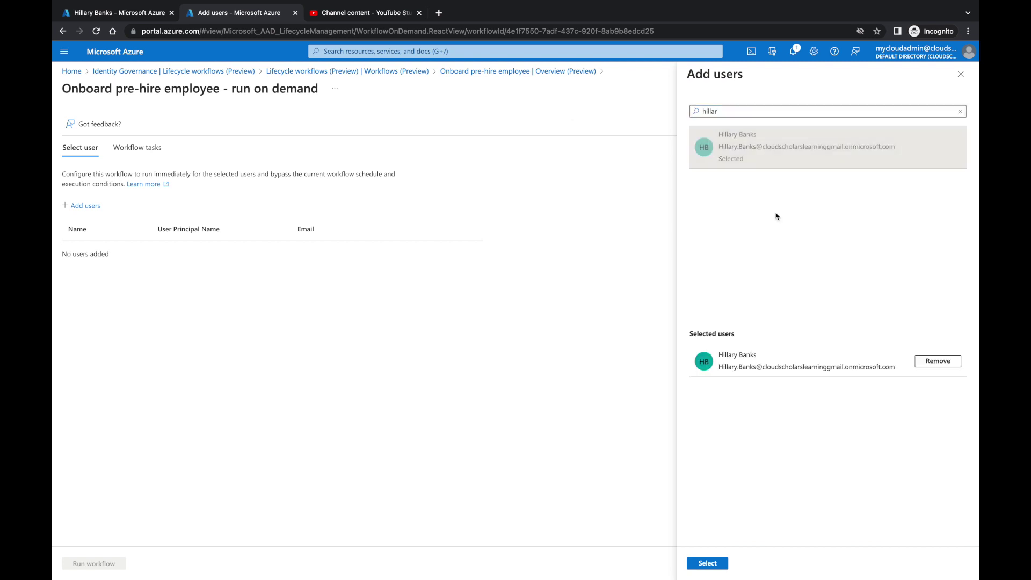
left_click(709, 563)
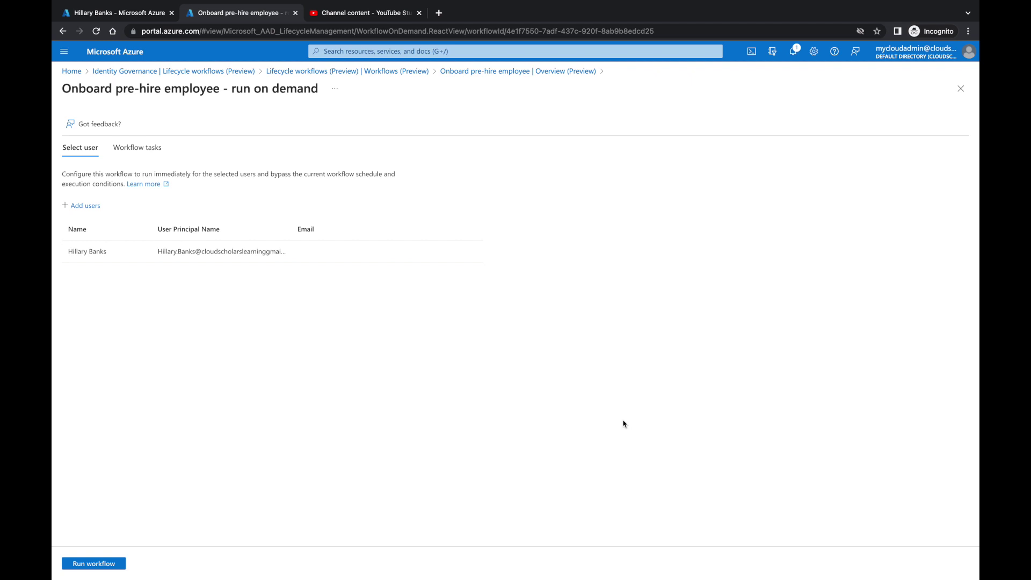
left_click(91, 564)
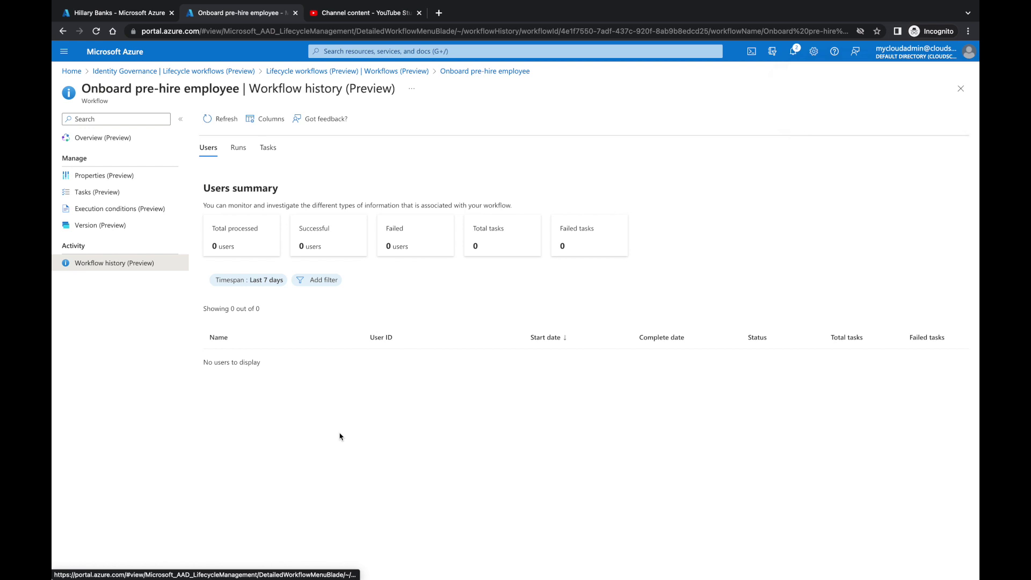
- Refresh the workflow history, check its user, run and task summaries, and open the processed user's task details
left_click(226, 119)
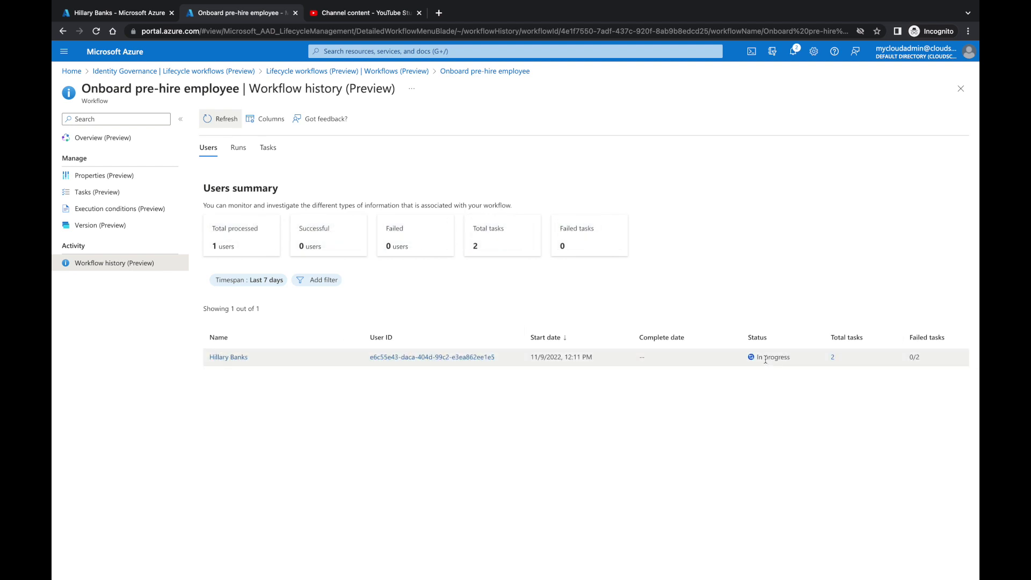
left_click(241, 156)
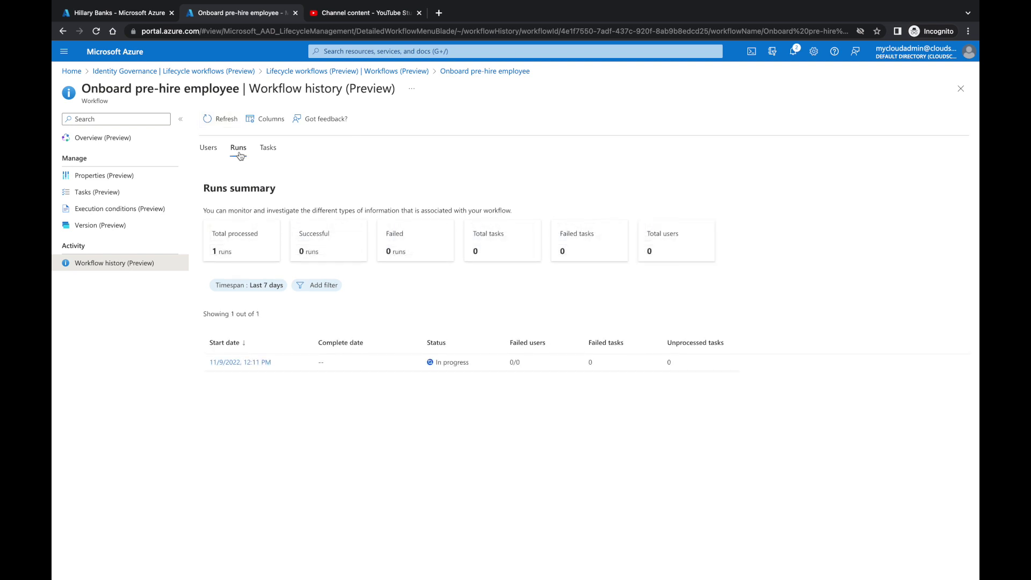
left_click(270, 149)
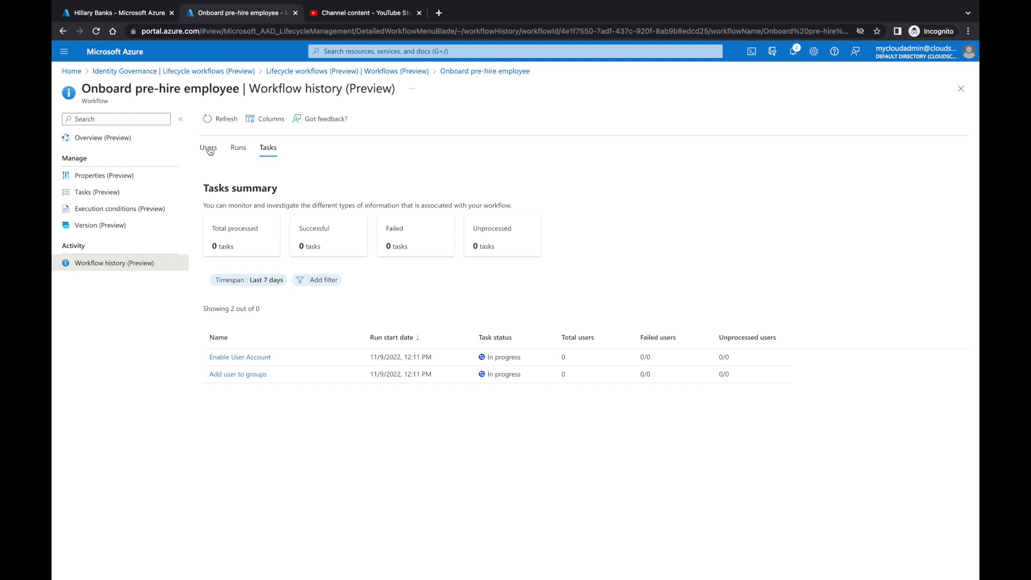
left_click(210, 150)
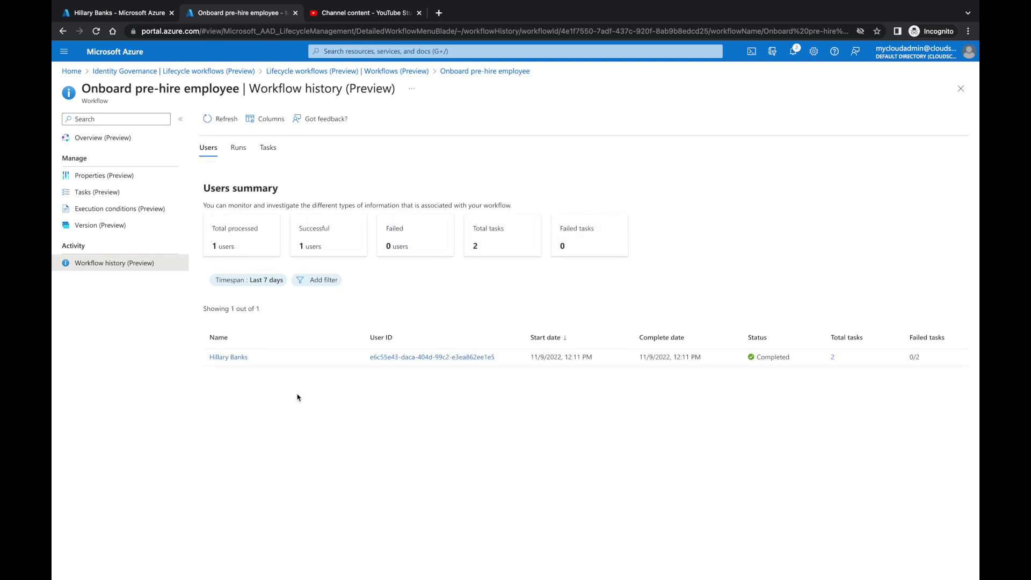
left_click(246, 356)
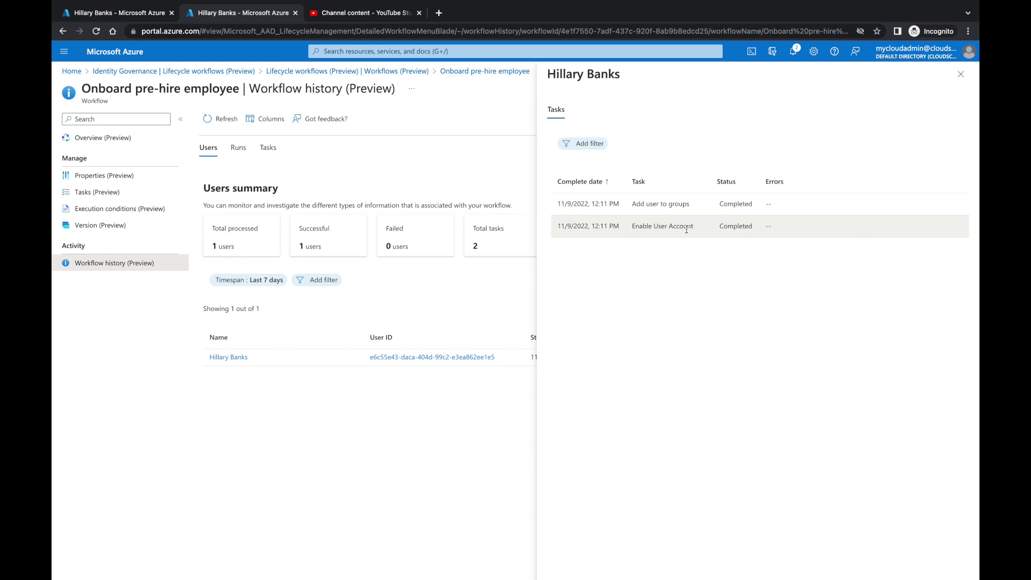
- Reopen the Interim Purchasing Manager's user profile from the users list and check the account status and group memberships
left_click(136, 16)
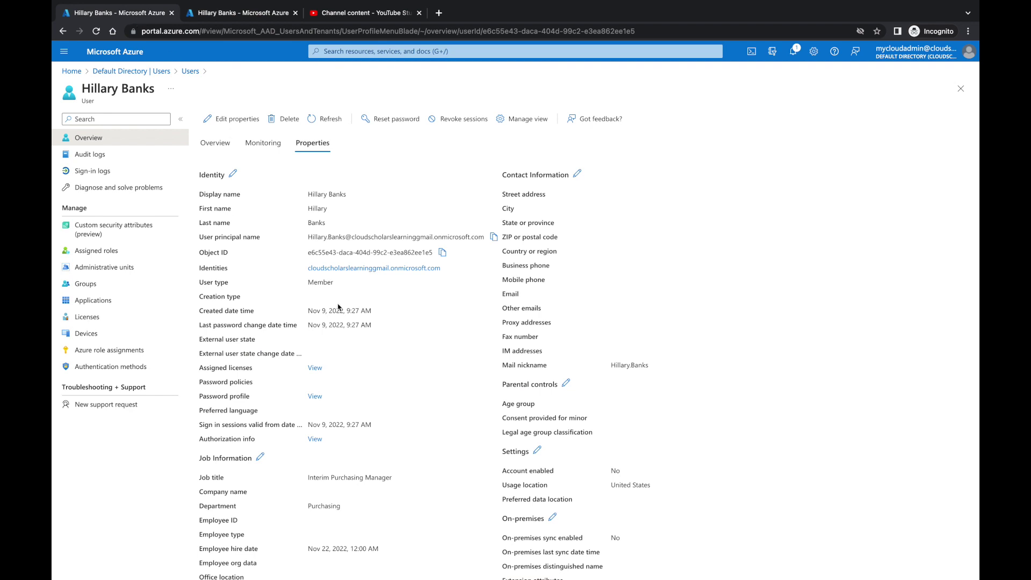
left_click(192, 72)
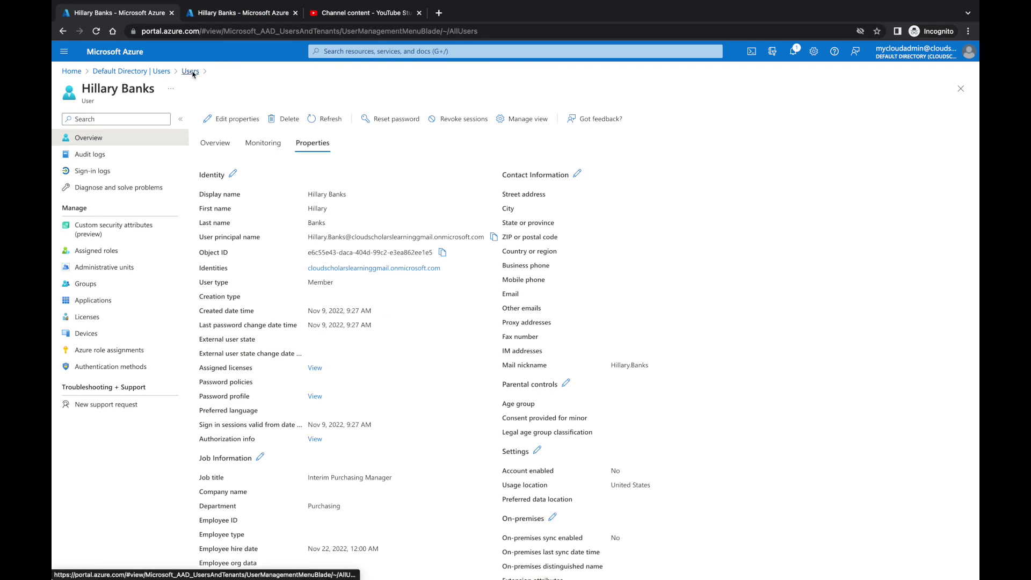
left_click(249, 334)
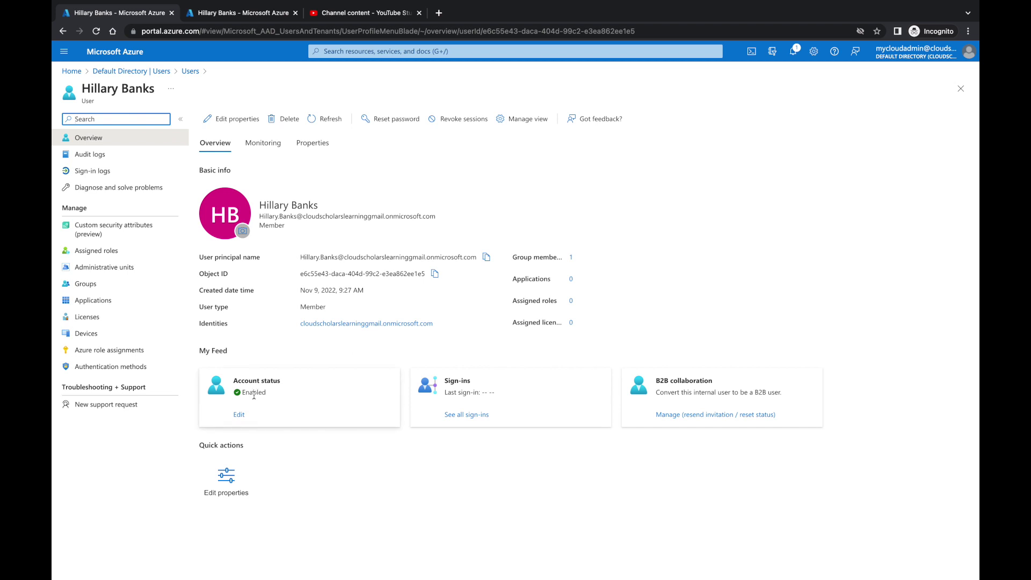
left_click(124, 285)
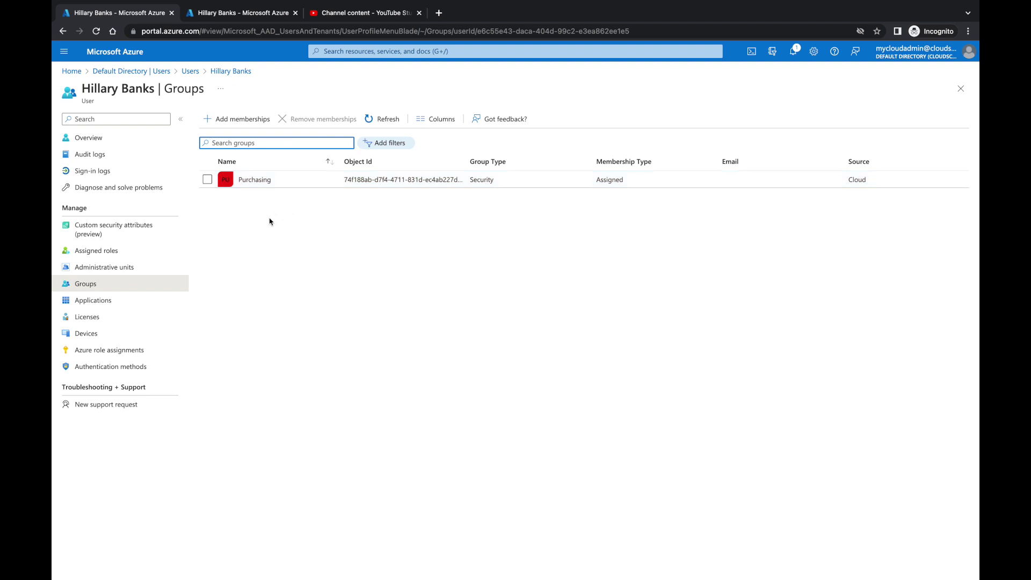
- Return to the lifecycle workflows list and open the task list of the Onboard pre-hire employee workflow
left_click(236, 16)
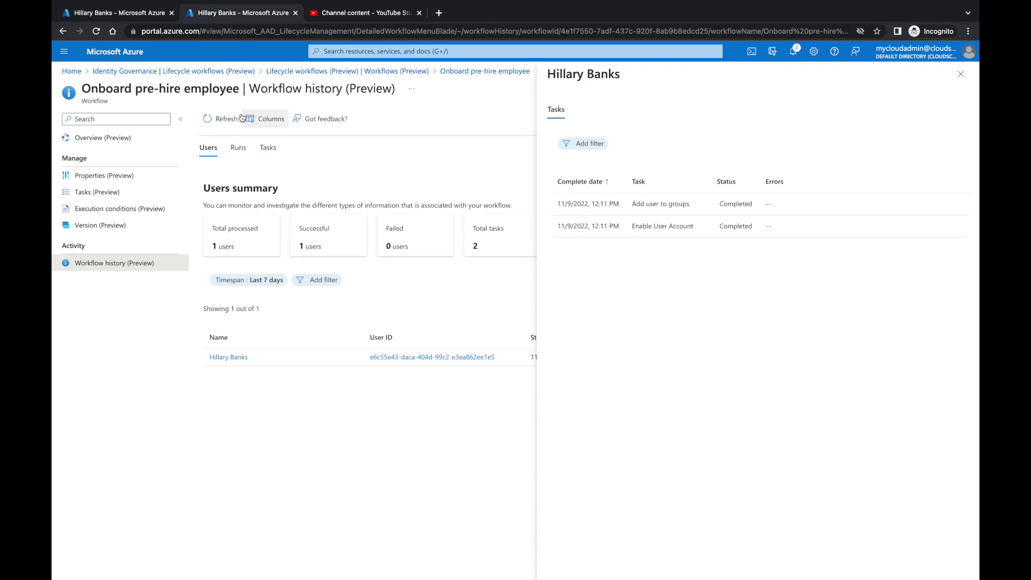
left_click(281, 73)
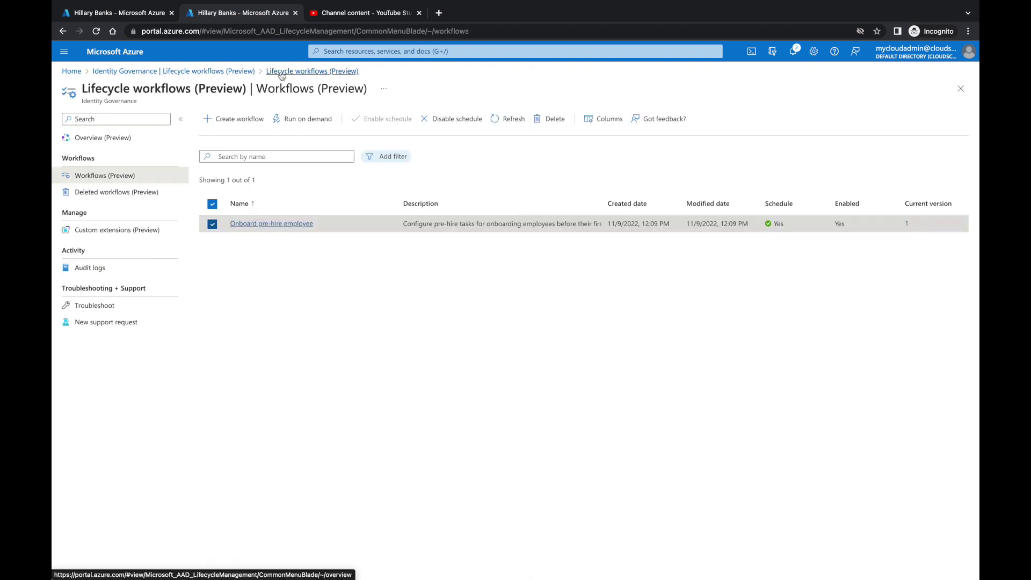
left_click(267, 225)
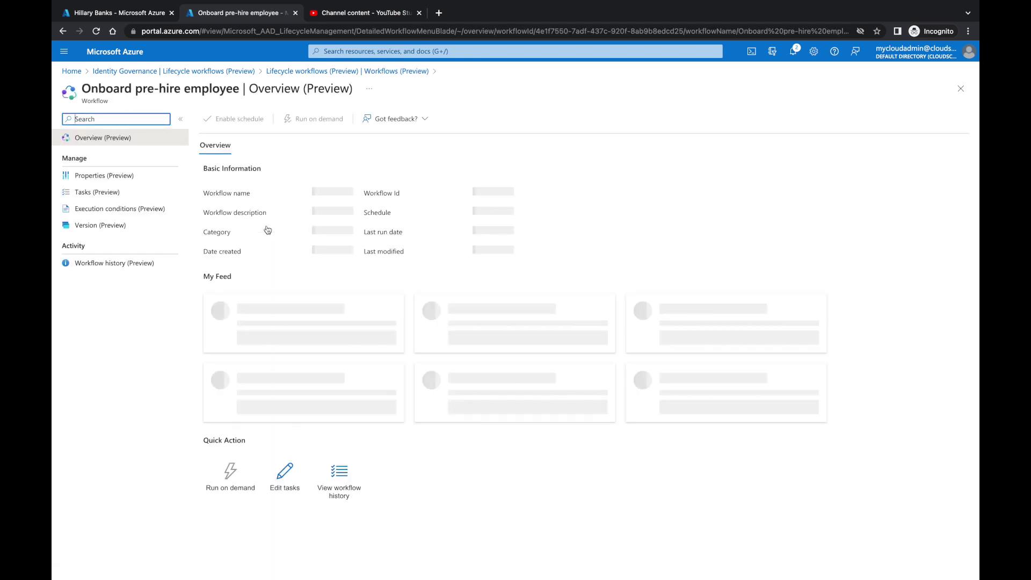
left_click(129, 194)
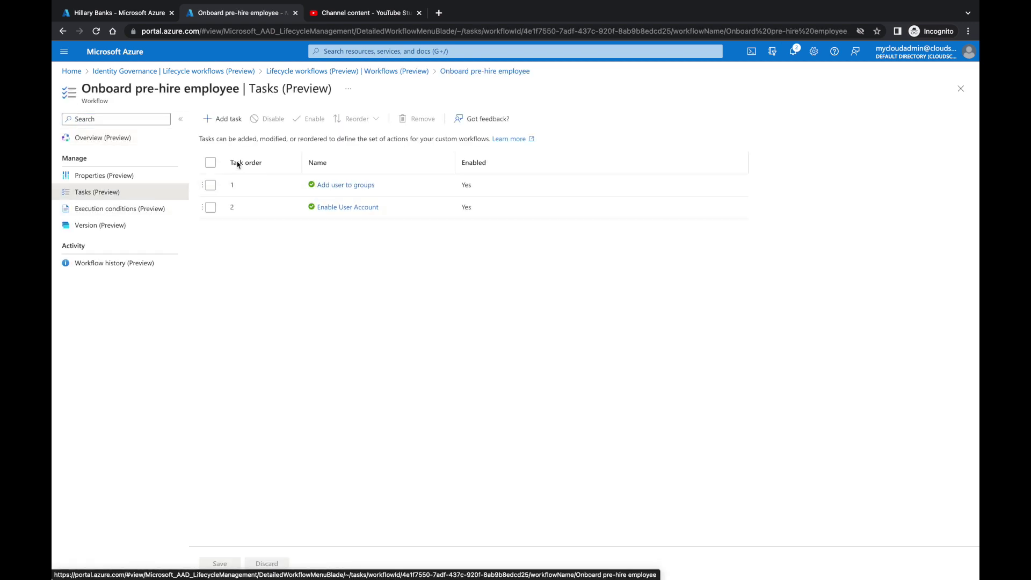
- Look through the tasks that can be added to the workflow, and open the Temporary Access Pass settings among the authentication method policies
left_click(228, 119)
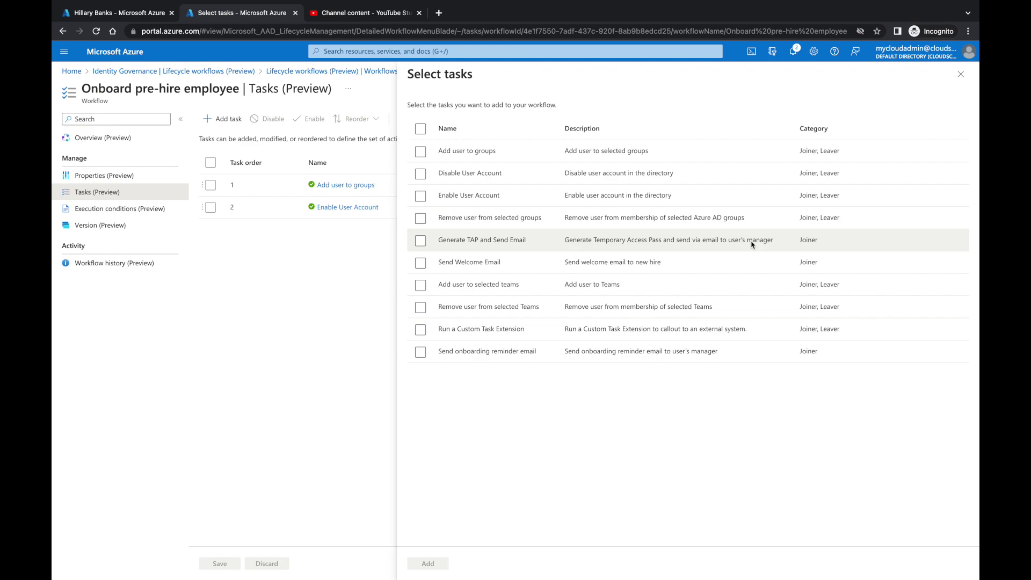
key("Right")
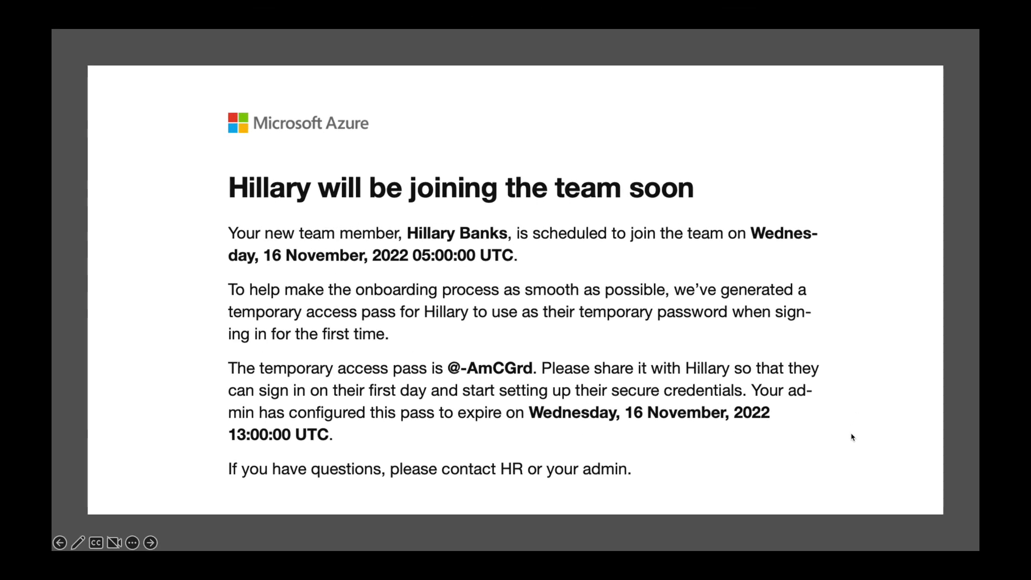
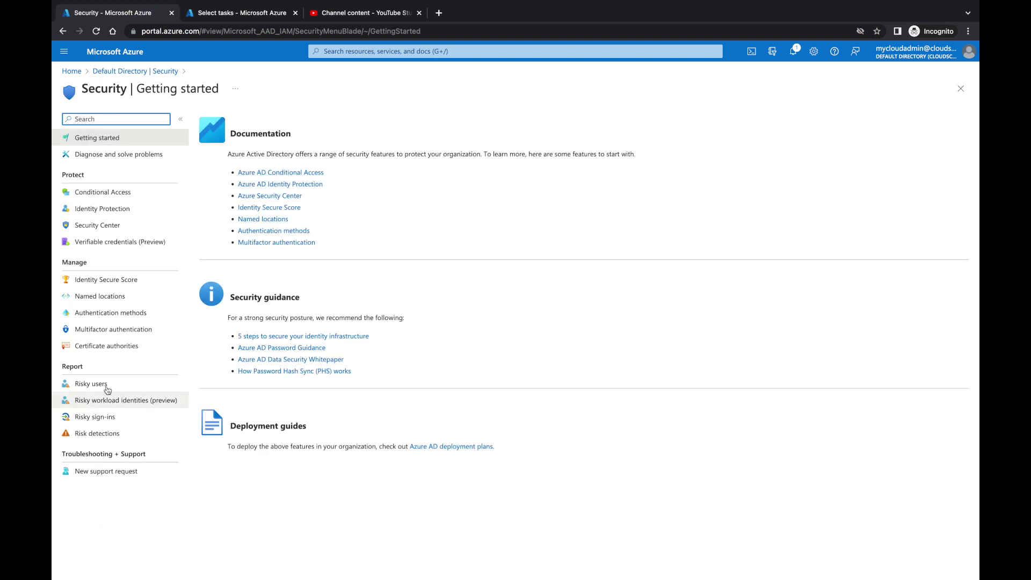
left_click(116, 319)
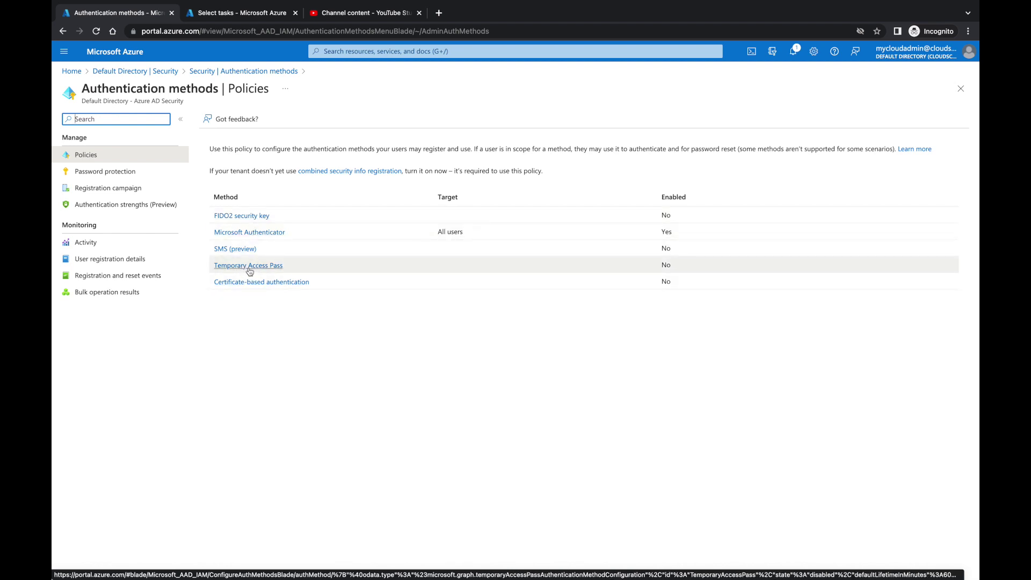
left_click(249, 265)
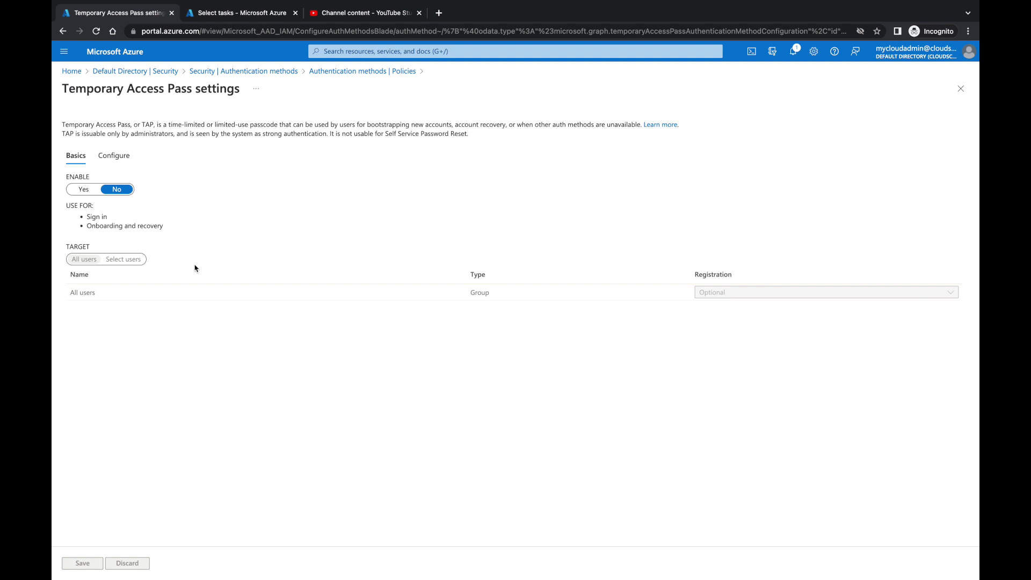
- Return to the Lifecycle workflows overview and start creating a new workflow from the built-in templates
left_click(225, 20)
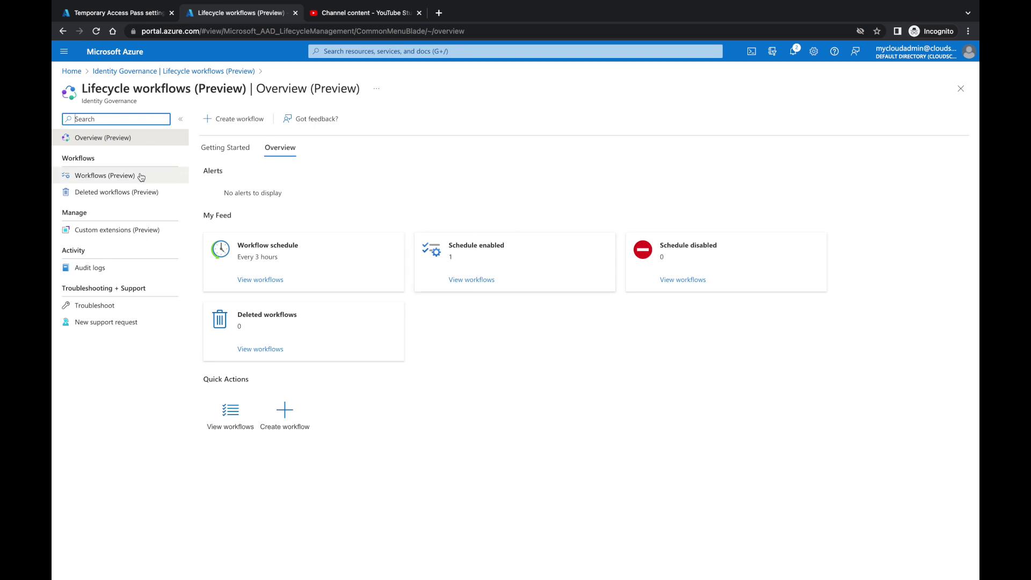
left_click(226, 119)
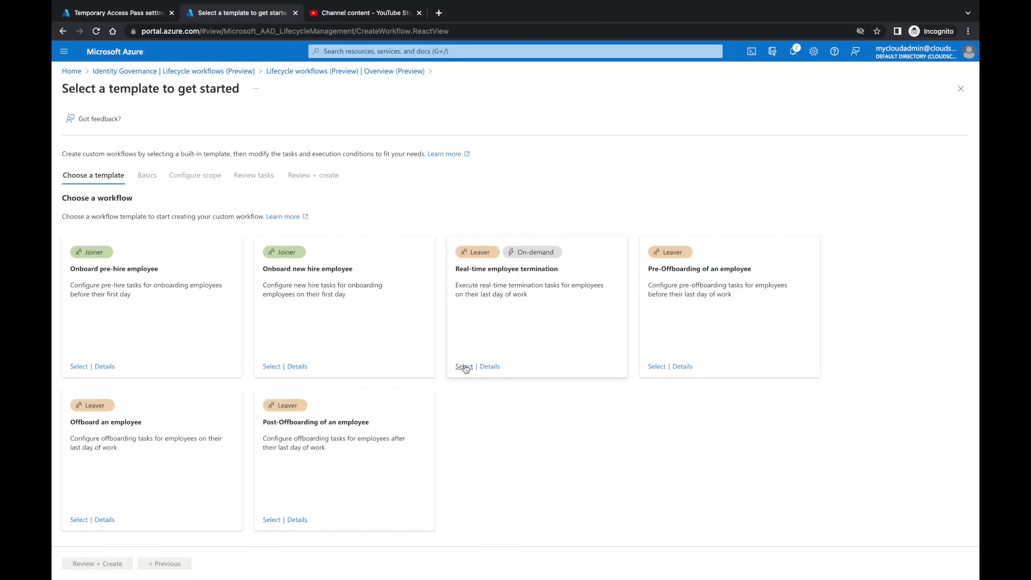
- Inspect the basics of the Real-time employee termination and Pre-Offboarding of an employee templates, returning to the template selection
left_click(464, 367)
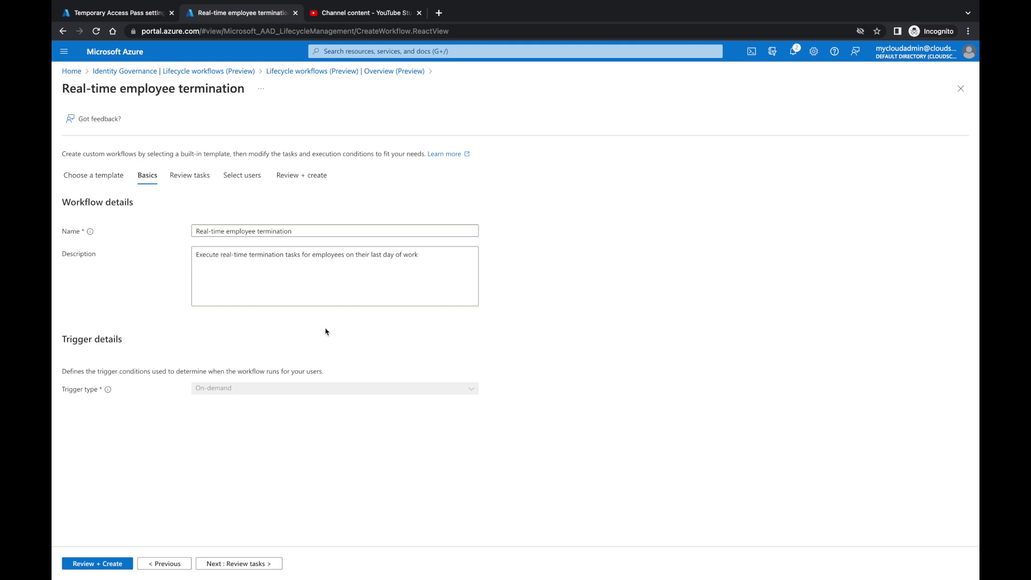
left_click(198, 232)
left_click(160, 566)
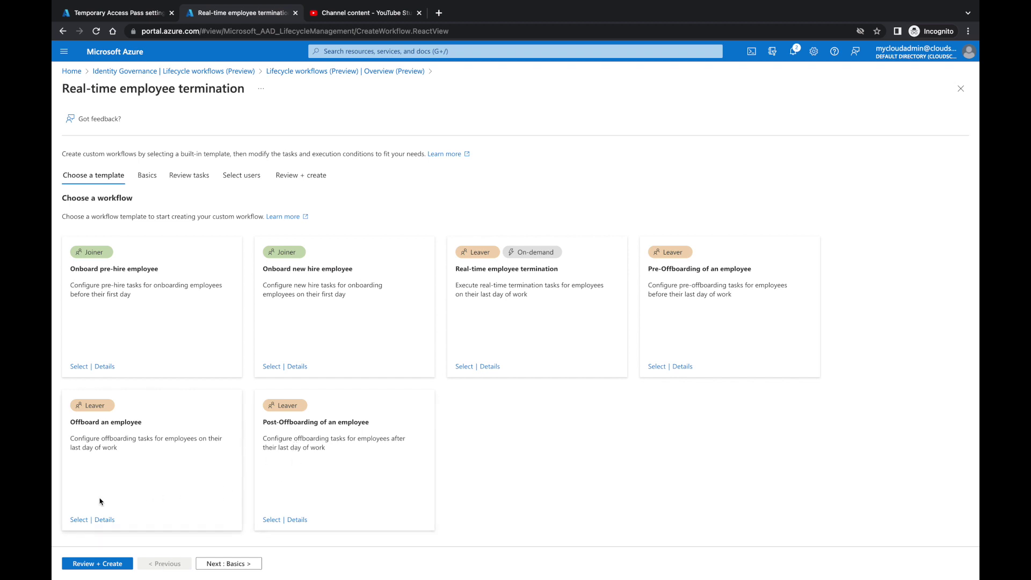
left_click(657, 367)
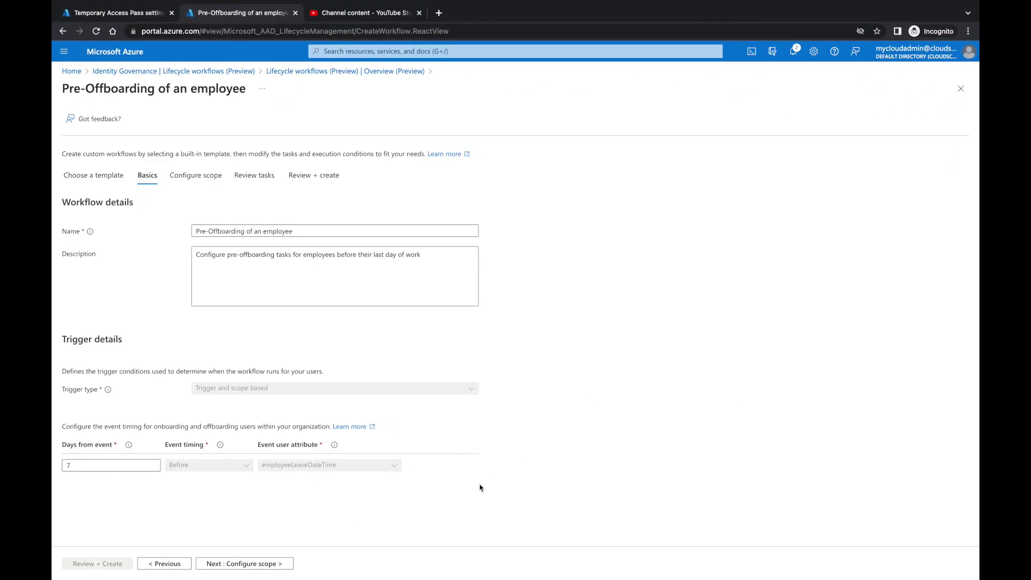
left_click(173, 564)
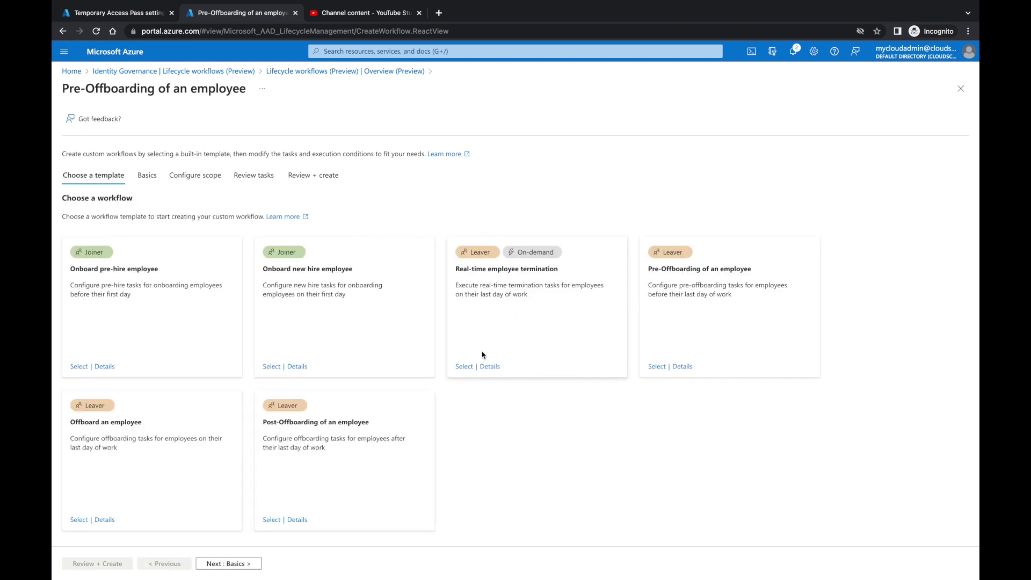
- Choose the Real-time employee termination template and remove its Remove user from all Teams and Delete User Account tasks
left_click(463, 367)
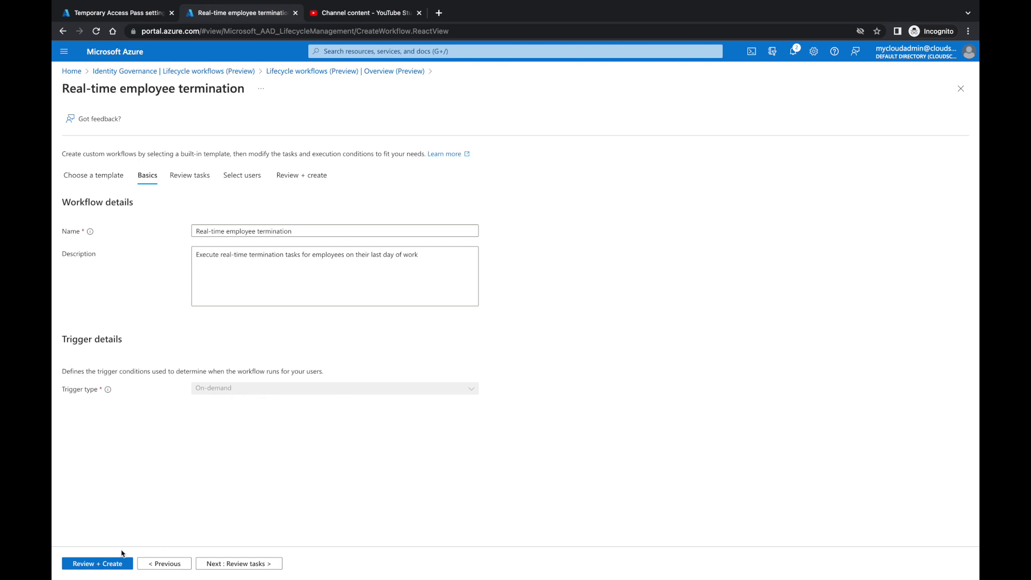
left_click(226, 563)
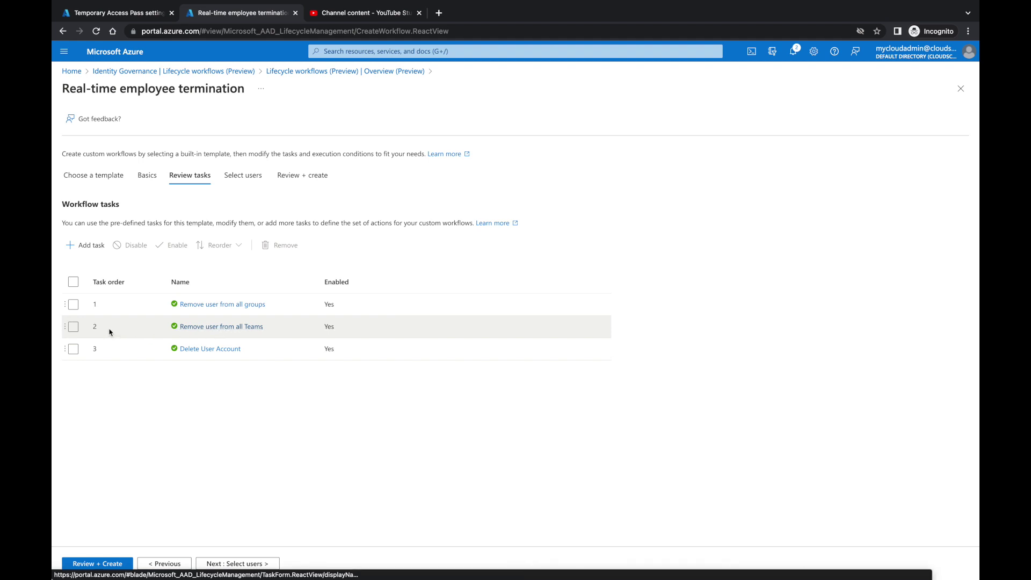
left_click(73, 328)
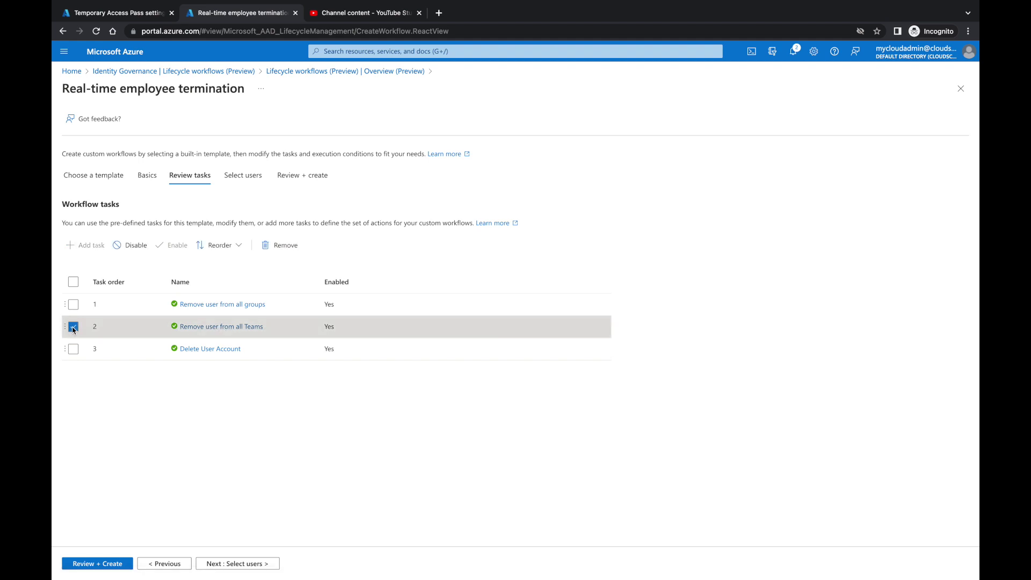
left_click(274, 247)
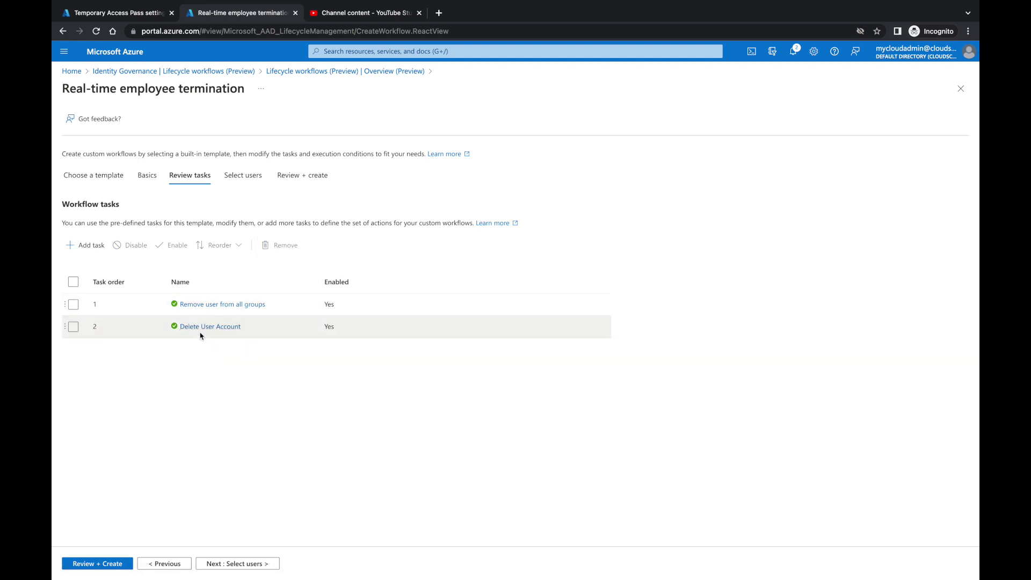
left_click(74, 327)
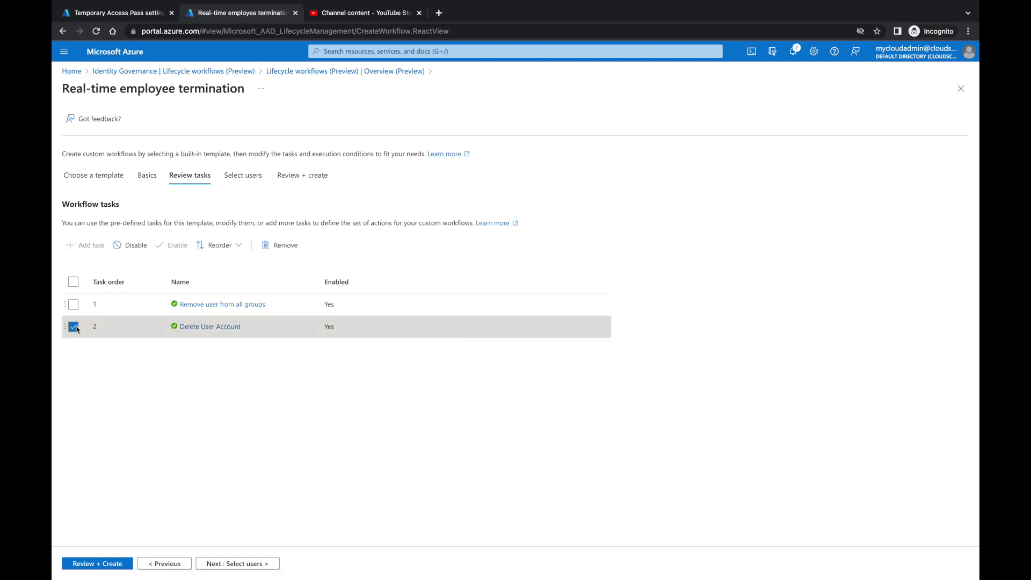
left_click(286, 246)
- Add the Disable User Account task to the Real-time employee termination workflow
left_click(84, 246)
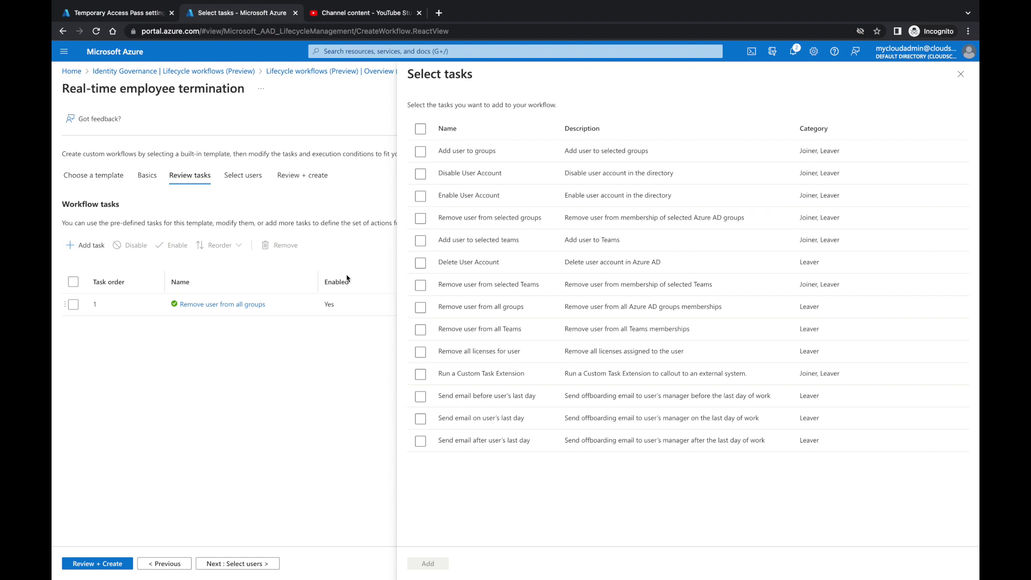
left_click(422, 176)
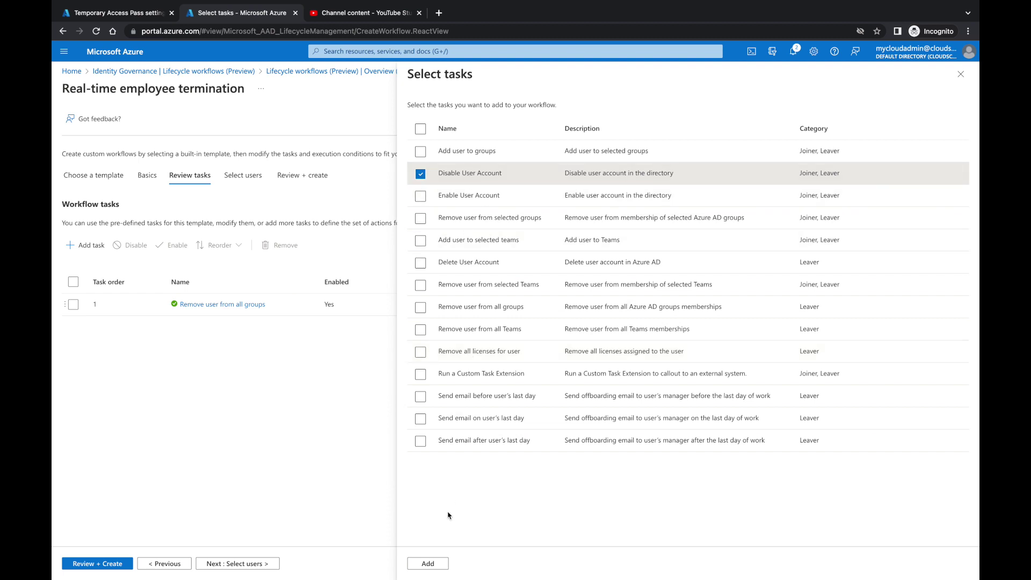
left_click(428, 563)
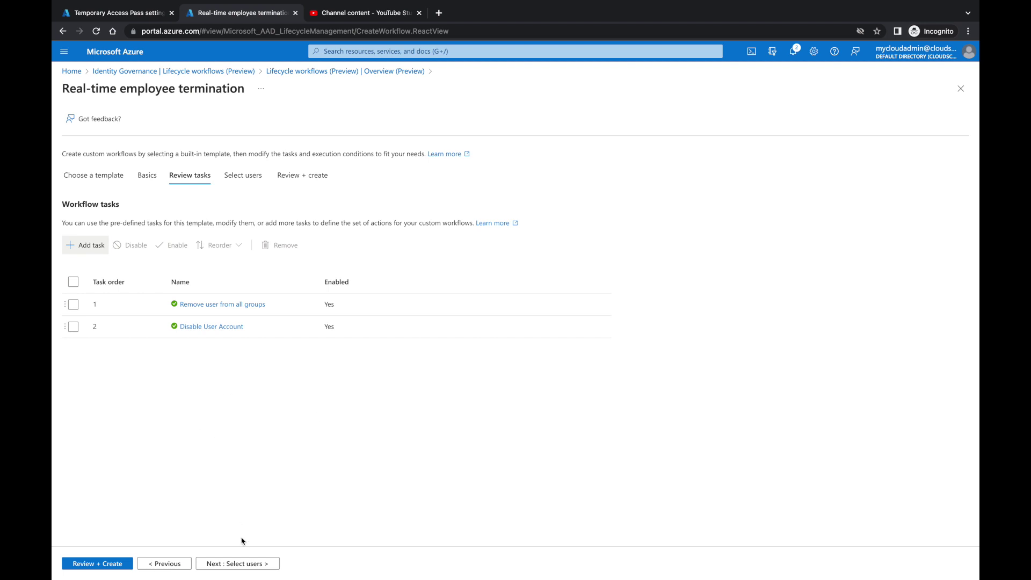
left_click(244, 562)
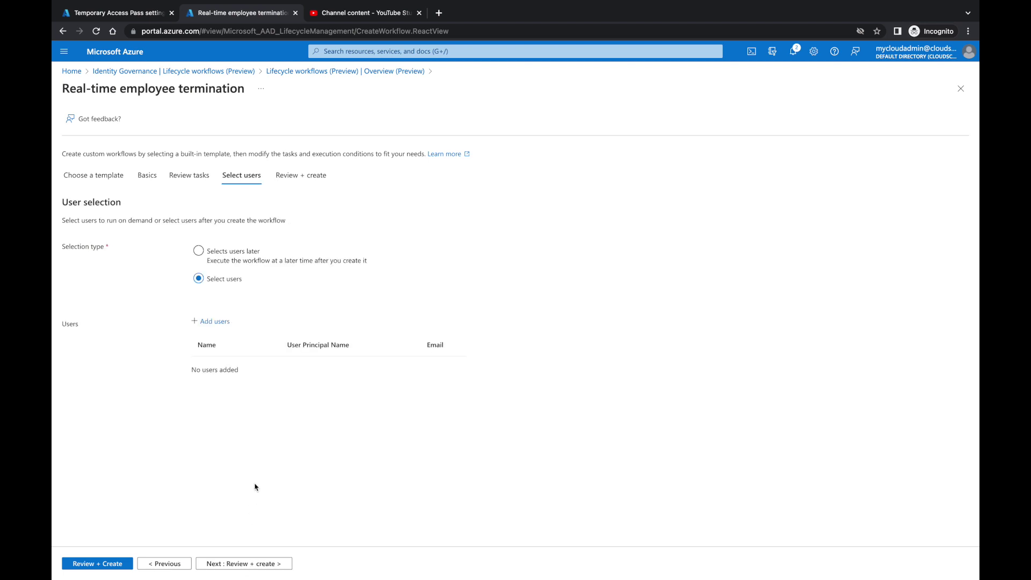
left_click(209, 321)
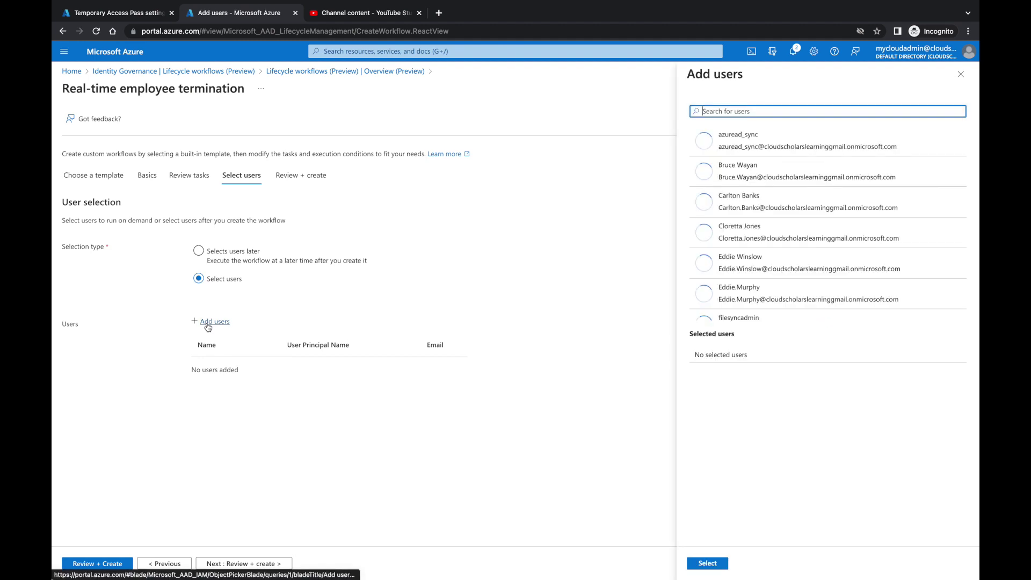
type("hillary")
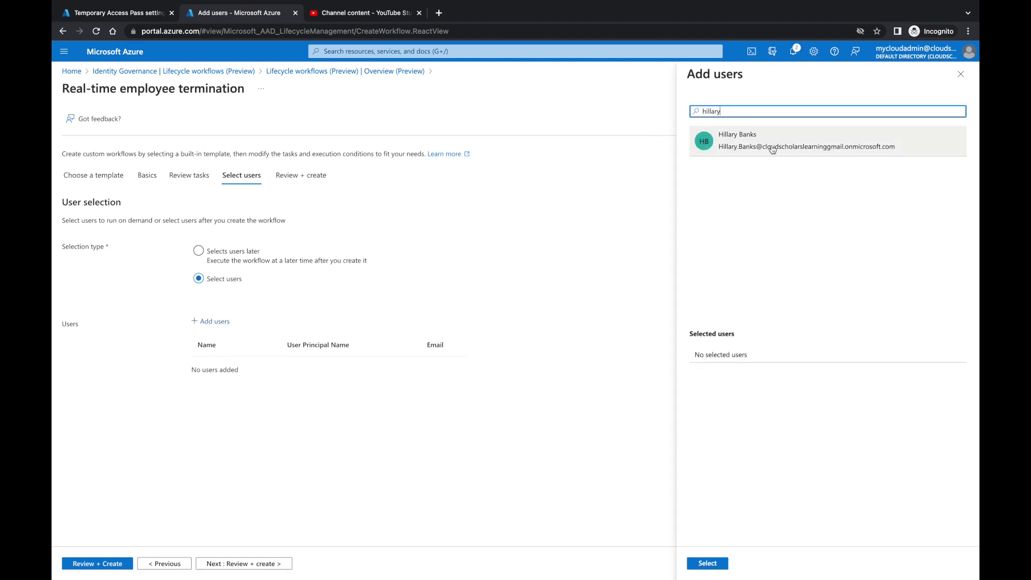
left_click(771, 155)
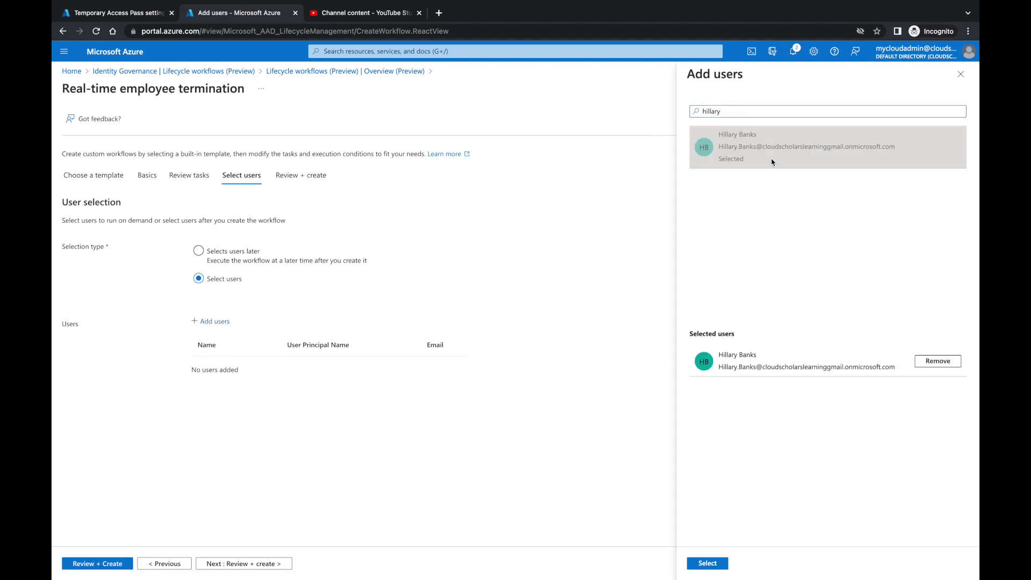
left_click(708, 564)
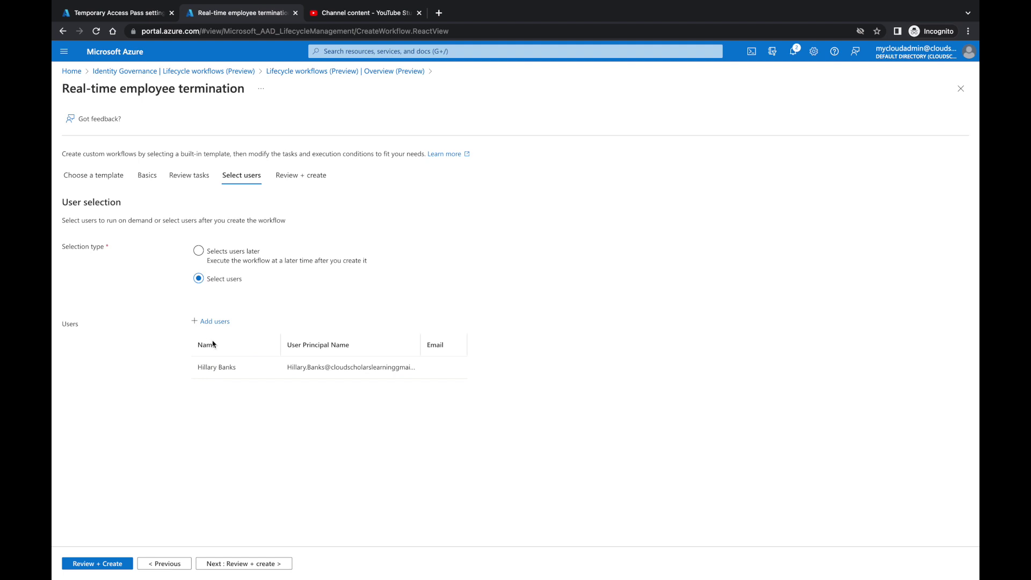
left_click(250, 564)
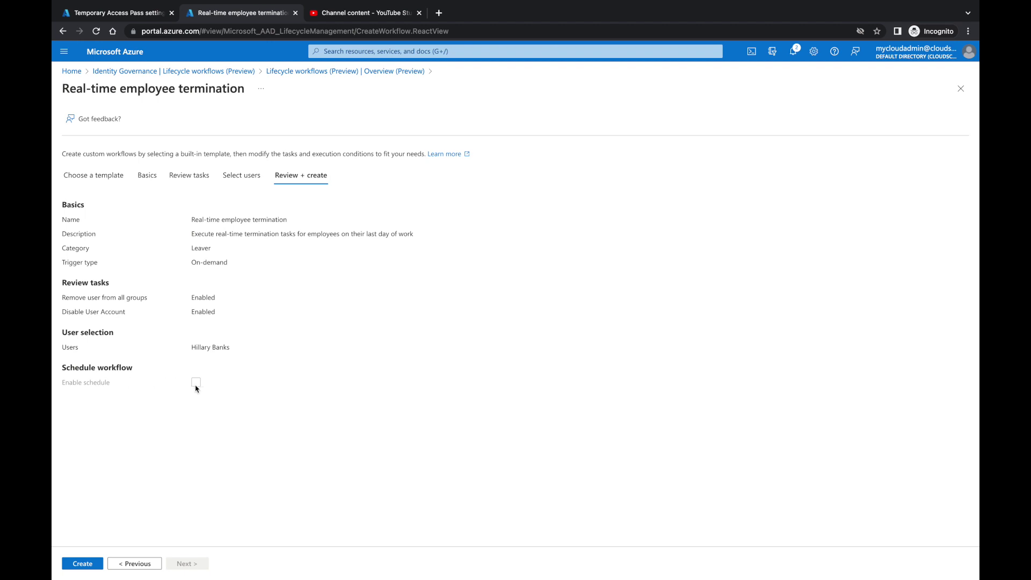
left_click(83, 565)
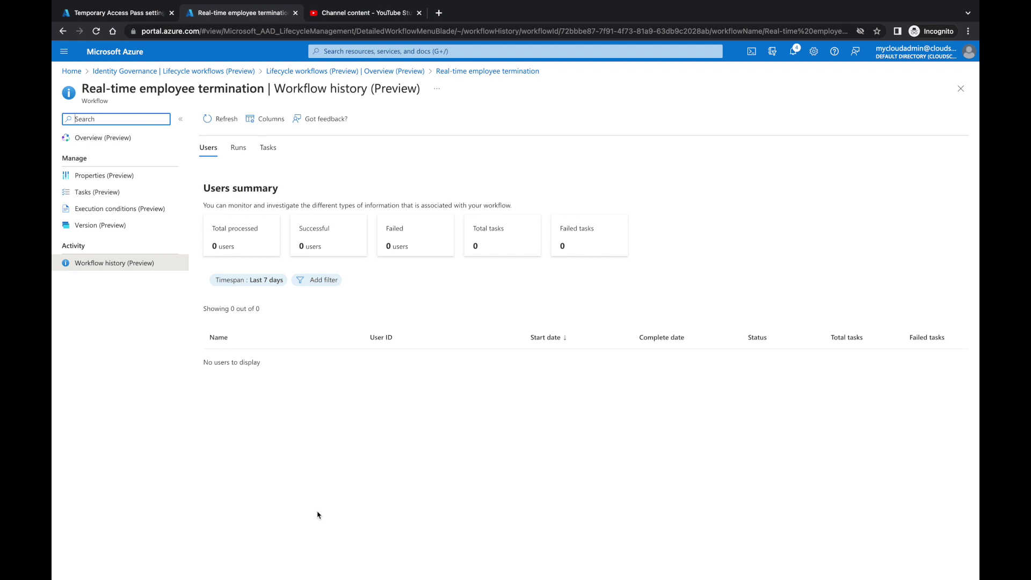
- Refresh the Real-time employee termination workflow history and open the processed user's task details
left_click(228, 120)
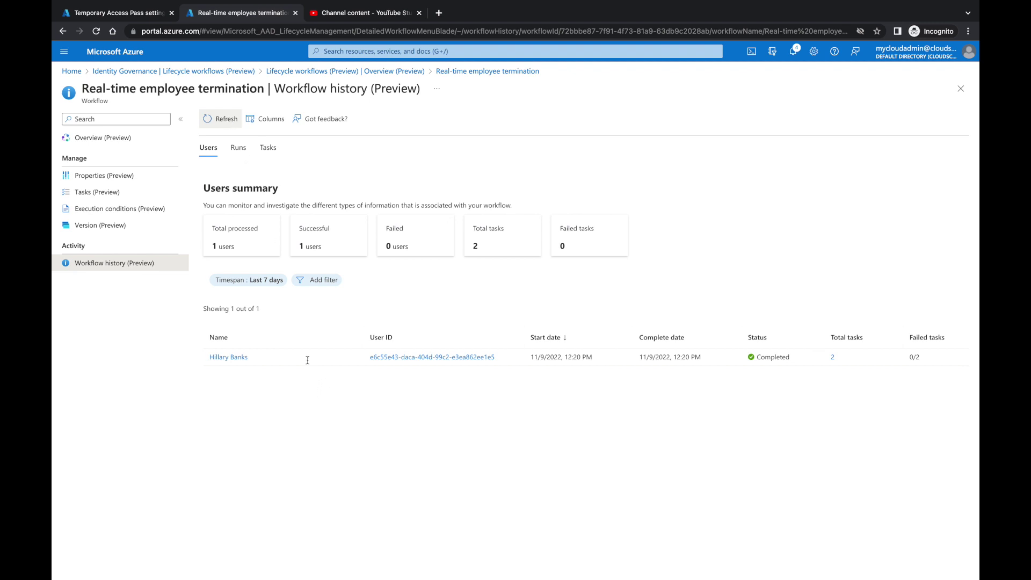
left_click(238, 358)
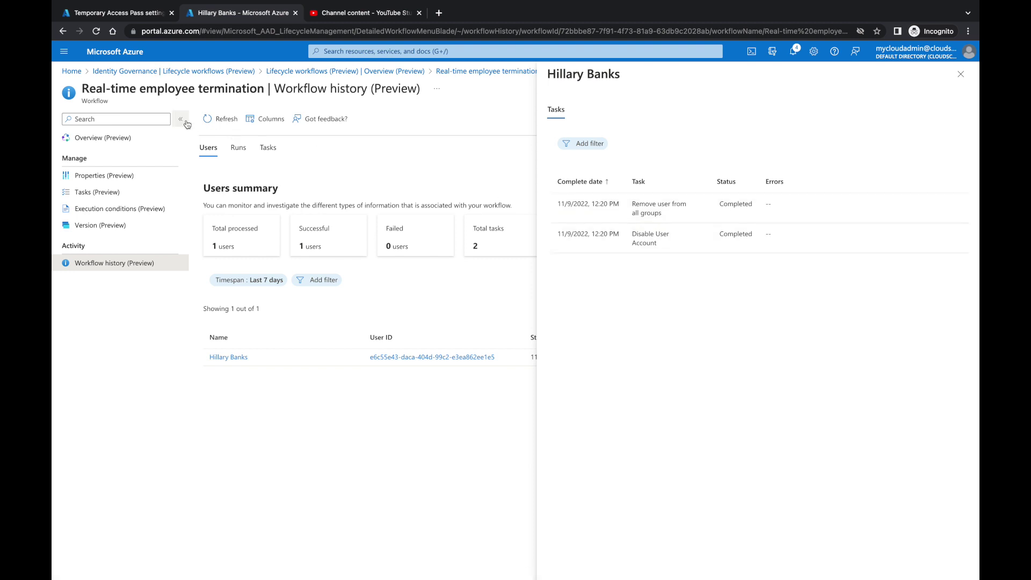
- Open the terminated employee's profile from the directory's users list and check the account status and group memberships
left_click(134, 18)
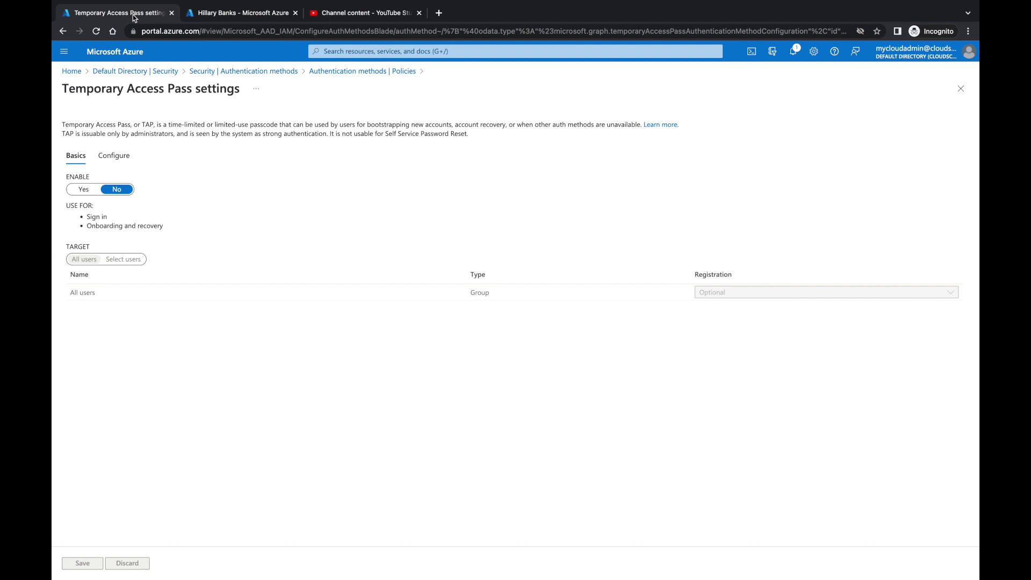
left_click(127, 71)
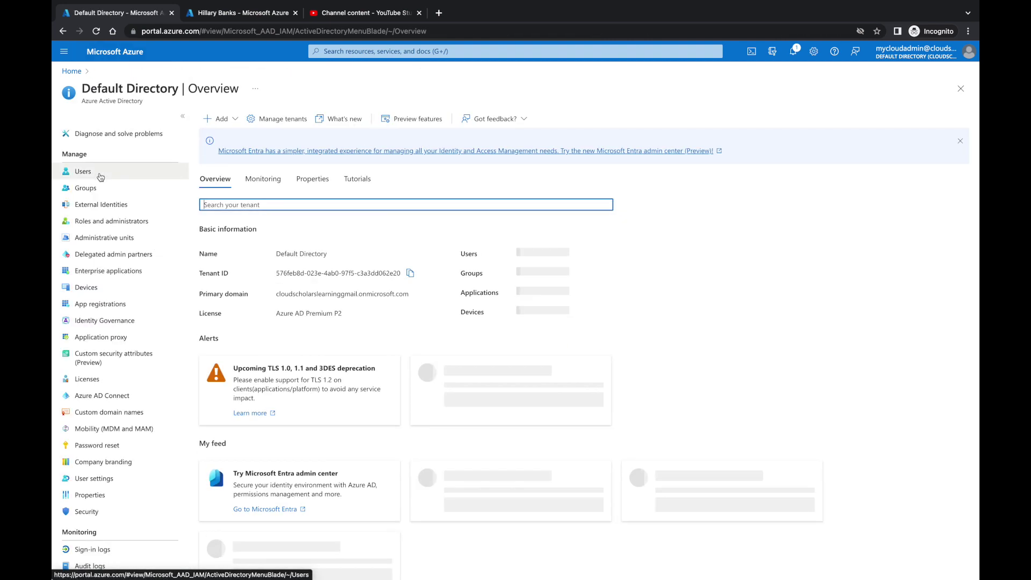
left_click(101, 172)
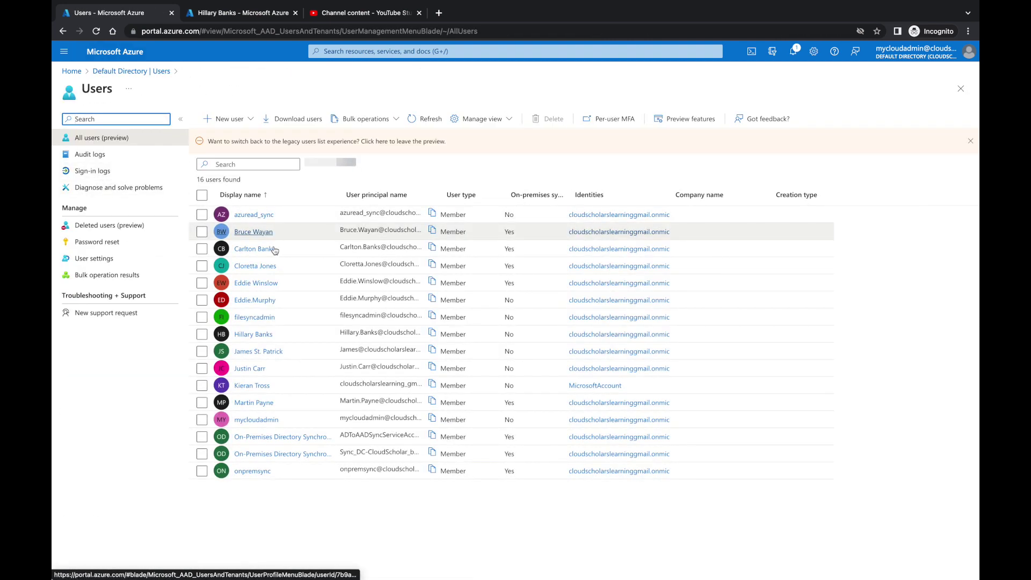
left_click(263, 337)
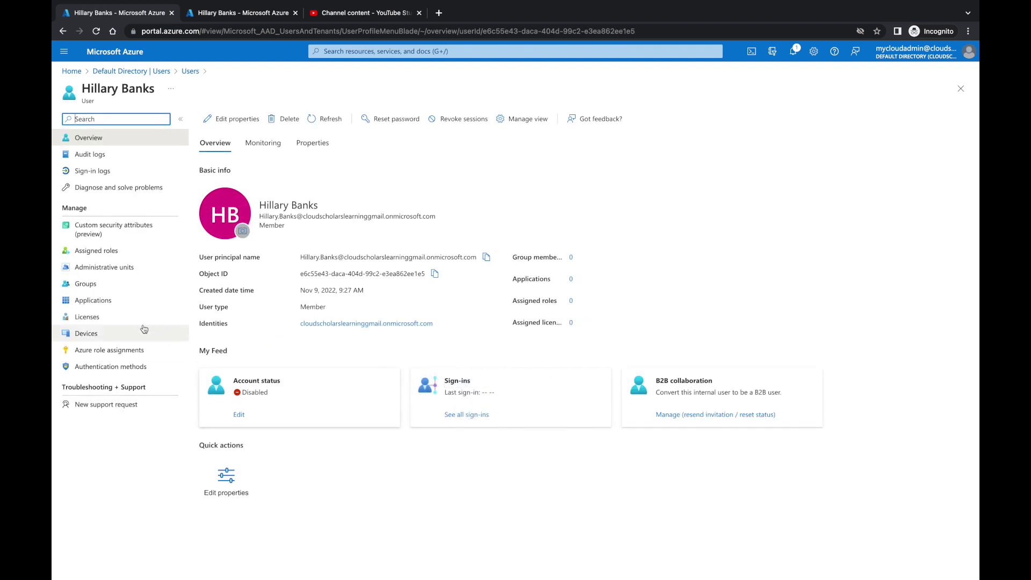
left_click(99, 288)
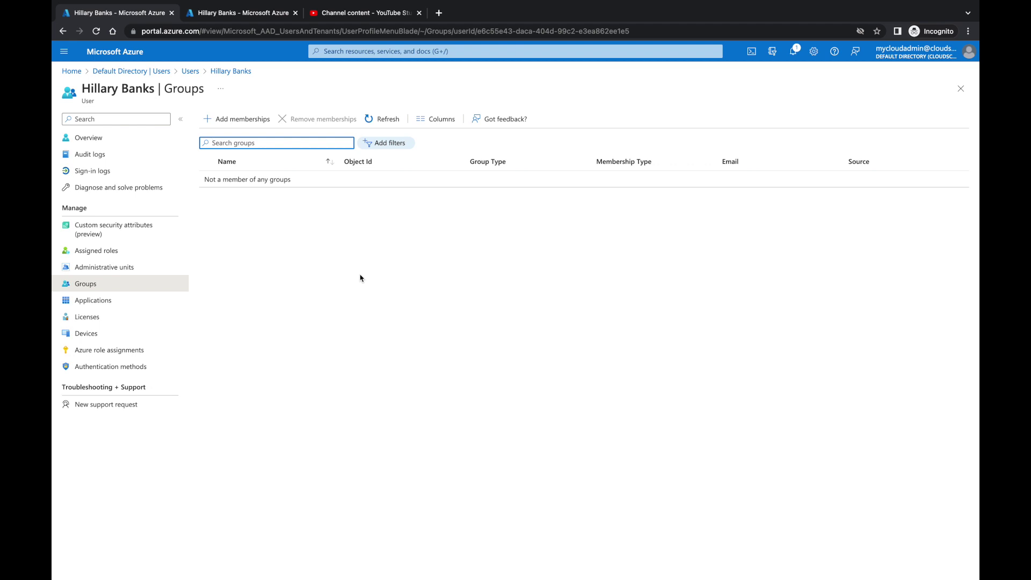
- Return from the workflow history to Identity Governance and open the Lifecycle workflows overview
left_click(229, 15)
left_click(195, 74)
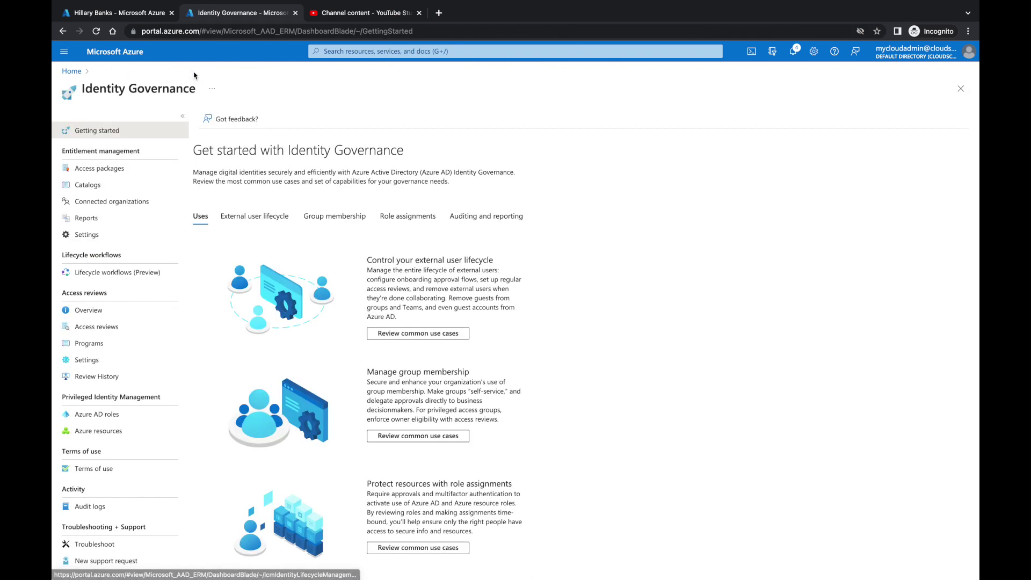
left_click(111, 273)
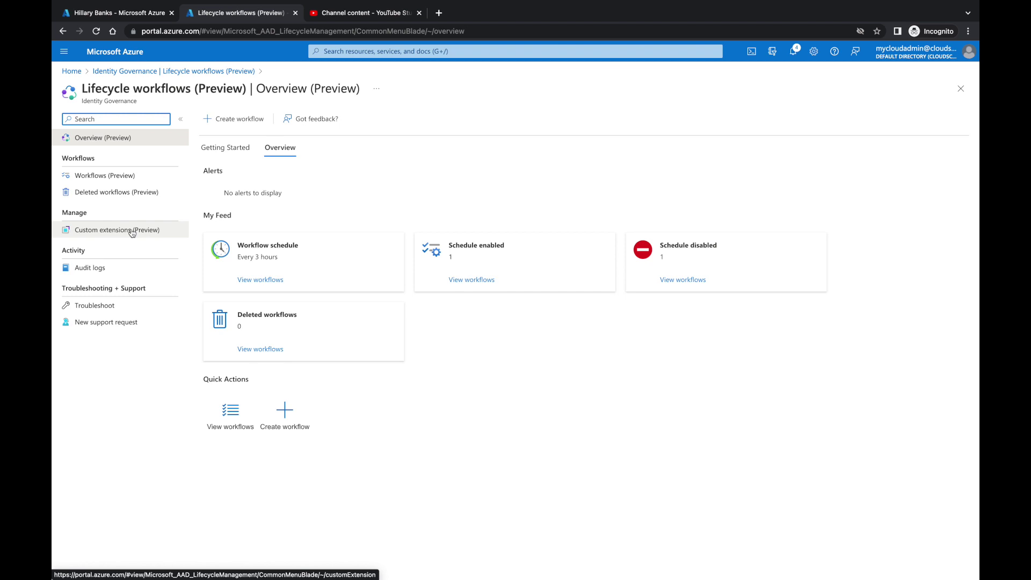
- Open the custom extensions of Lifecycle workflows, view the blank form for creating one, and return to the extensions list
left_click(132, 232)
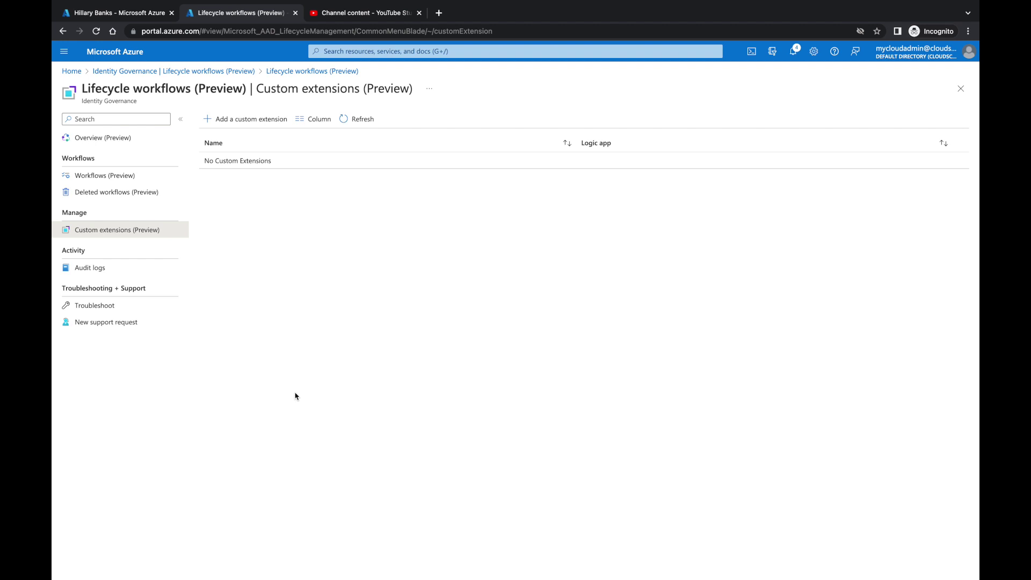
left_click(243, 119)
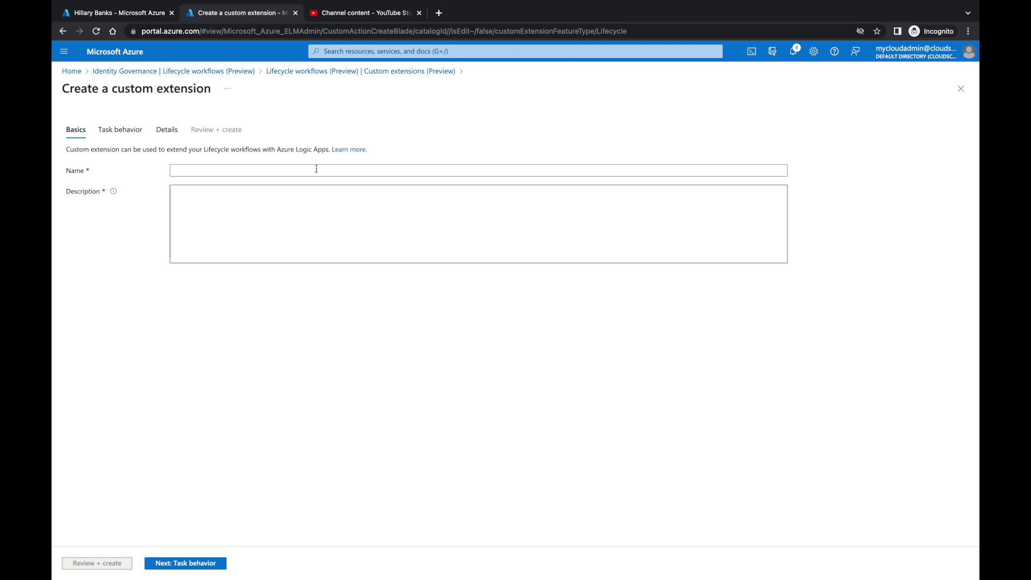
left_click(272, 72)
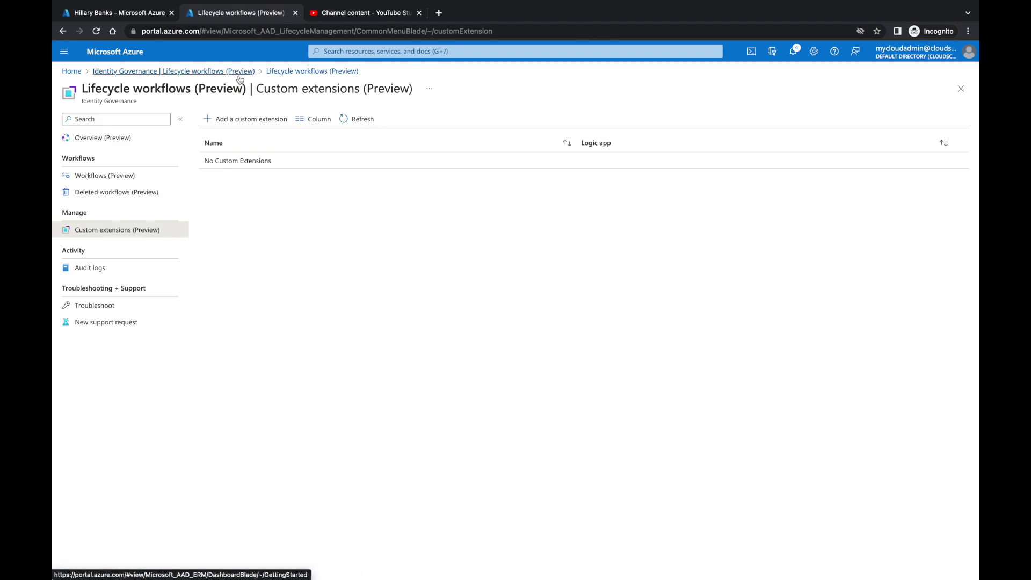
- Go to Azure Active Directory from the portal home and open the Azure AD cloud sync management page under Azure AD Connect
left_click(123, 59)
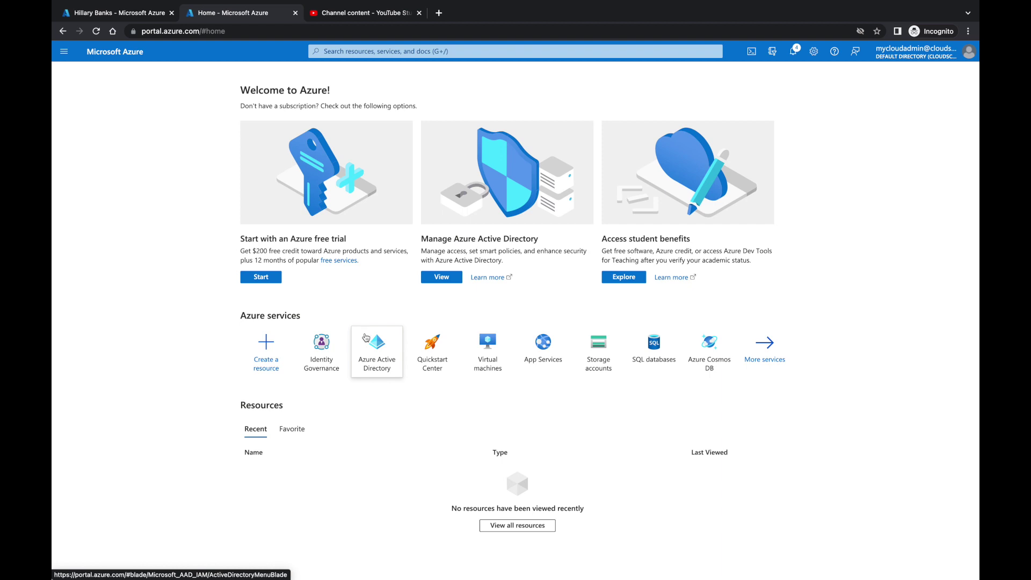
left_click(375, 340)
scroll(129, 307, "down", 5)
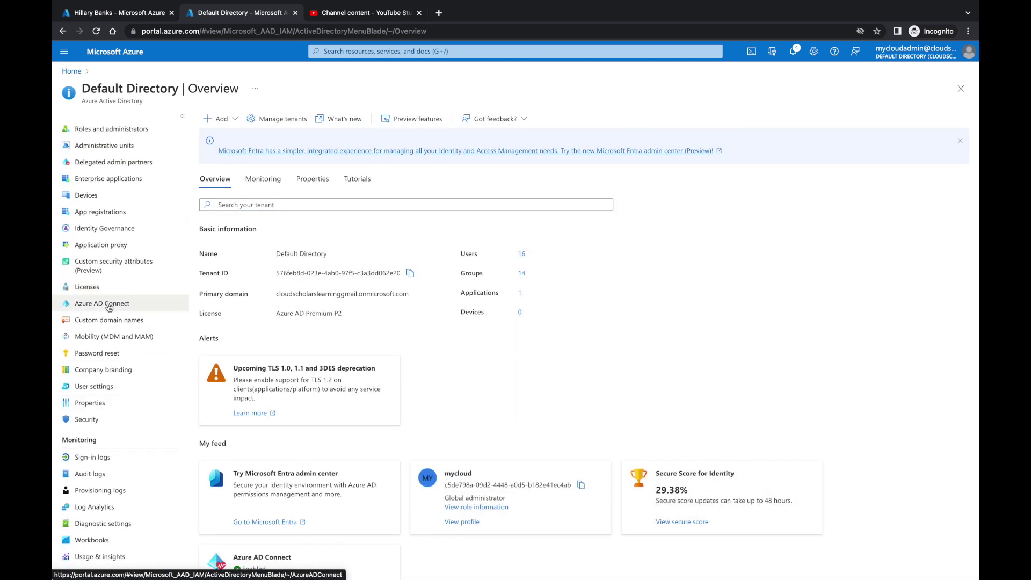
left_click(109, 306)
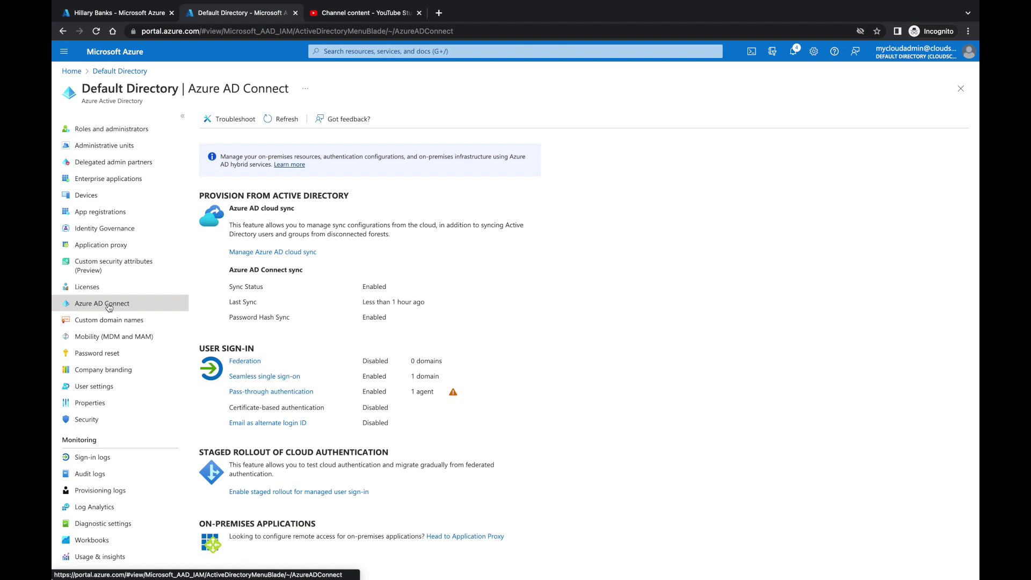
left_click(272, 253)
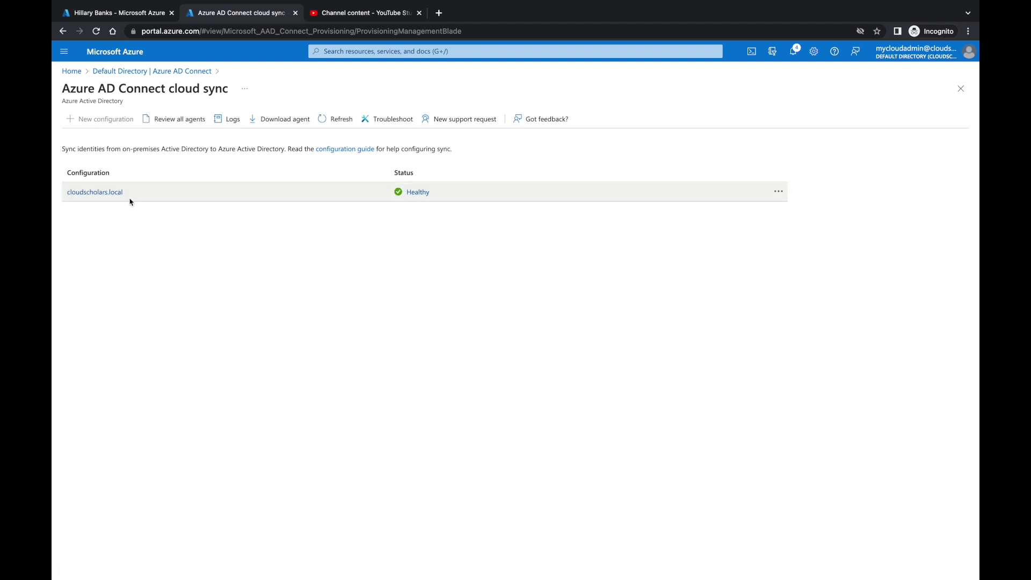
- Review the attribute mappings of the cloudscholars.local cloud sync configuration, and return to the cloud sync configuration list
left_click(103, 193)
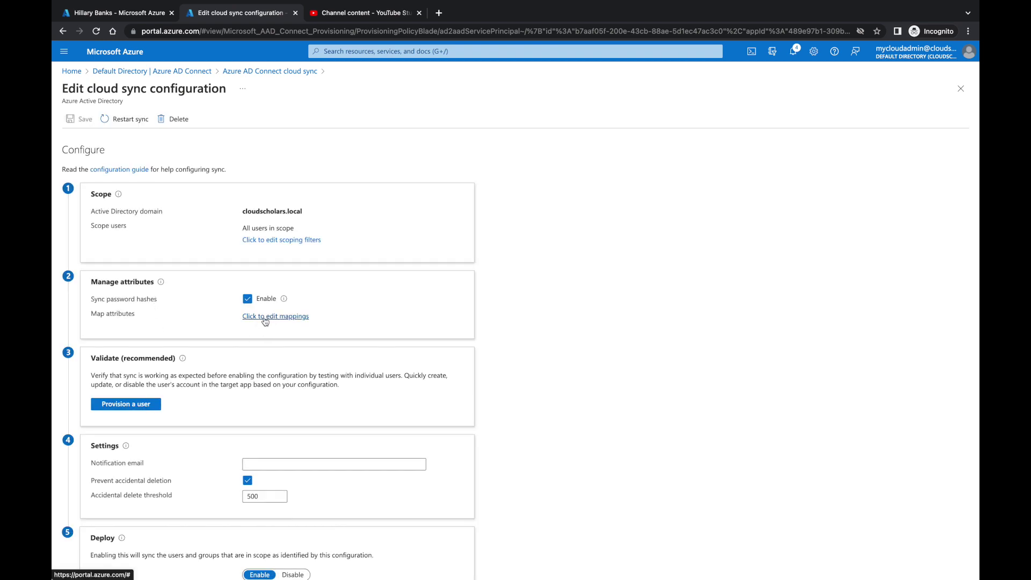
left_click(261, 317)
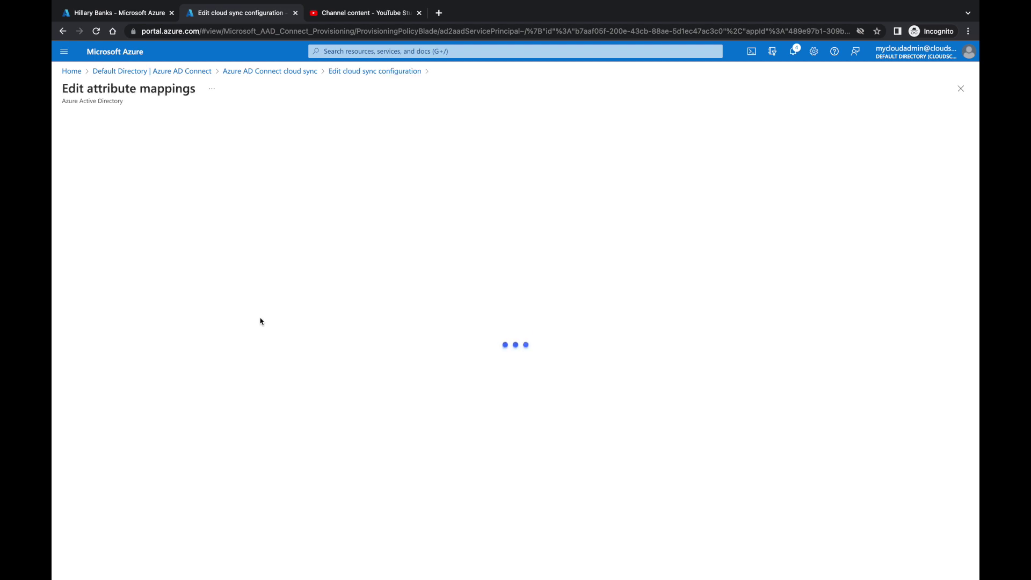
scroll(387, 327, "down", 4)
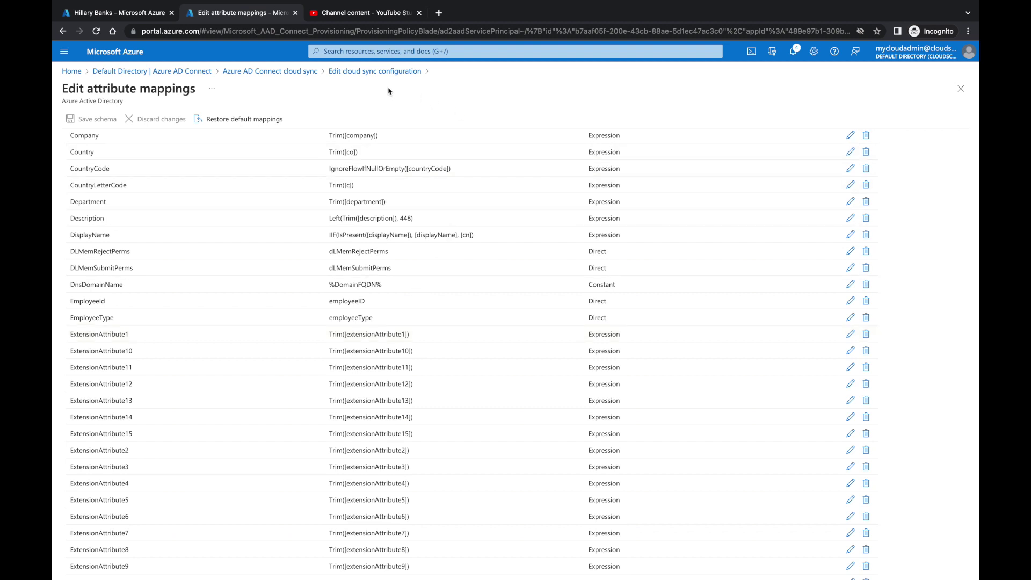
left_click(291, 71)
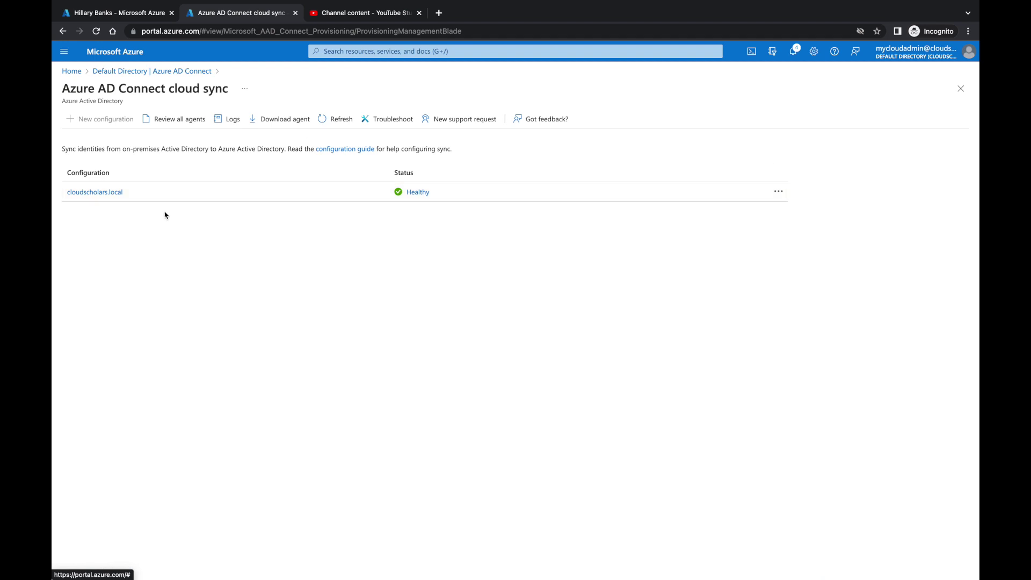